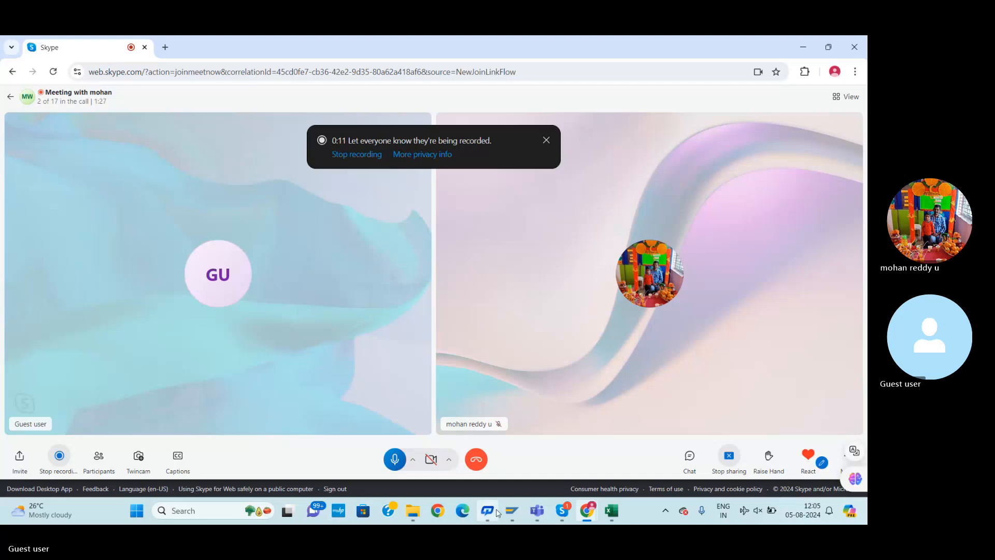
Step: Switch to SAP and leave the G/L account document entry with the command /N
mouse_move(512, 510)
left_click(544, 446)
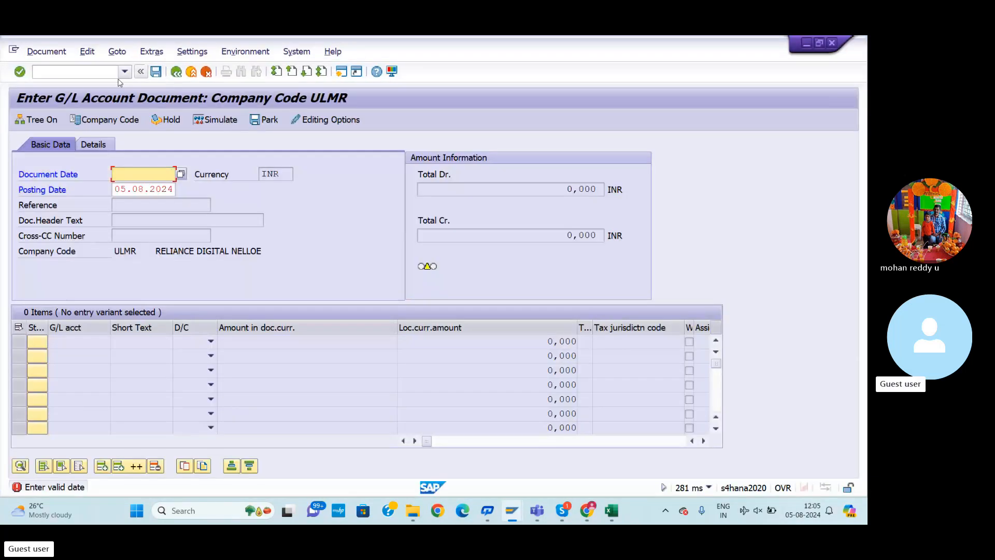
left_click(115, 76)
type("/n")
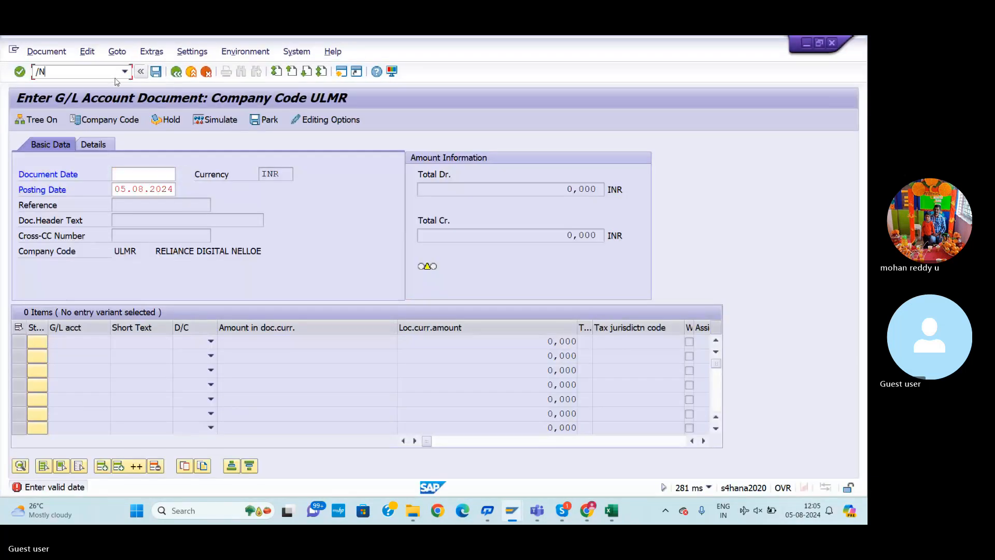
key("Return")
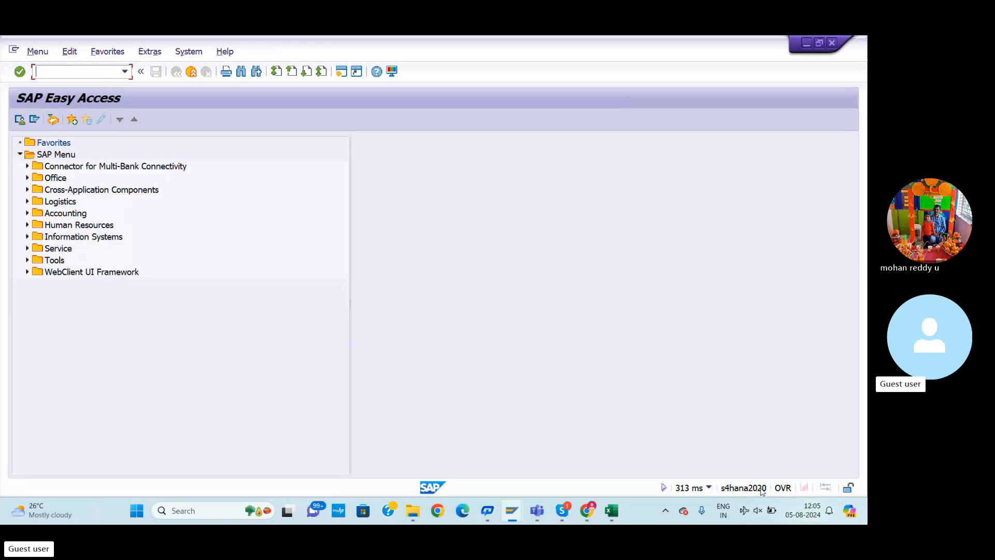
Step: Start transaction FS00 to edit G/L accounts centrally
left_click(69, 71)
type("FS00")
key("Return")
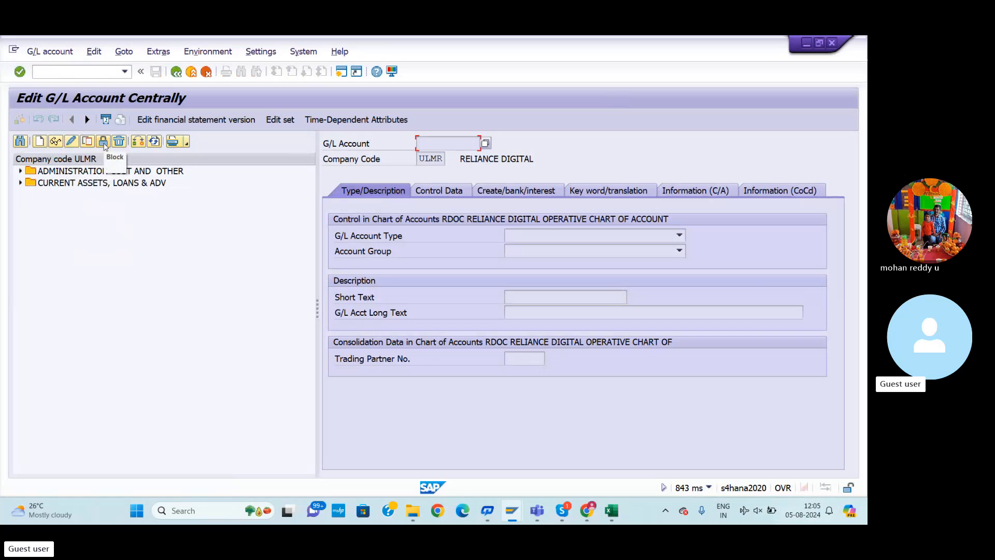
Step: Change the company code of the G/L account tree to REDI
left_click(139, 142)
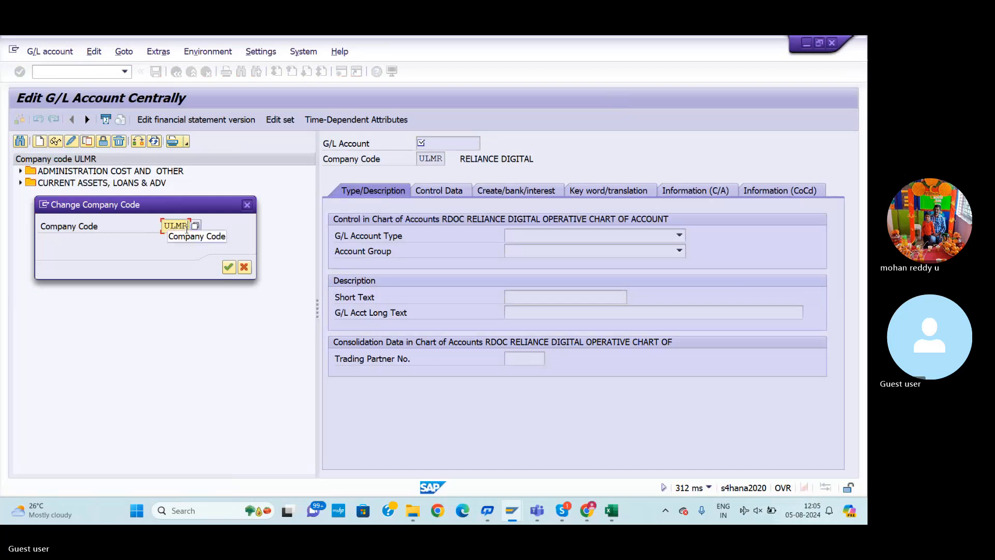
key("BackSpace")
key("BackSpace")
key("BackSpace")
key("BackSpace")
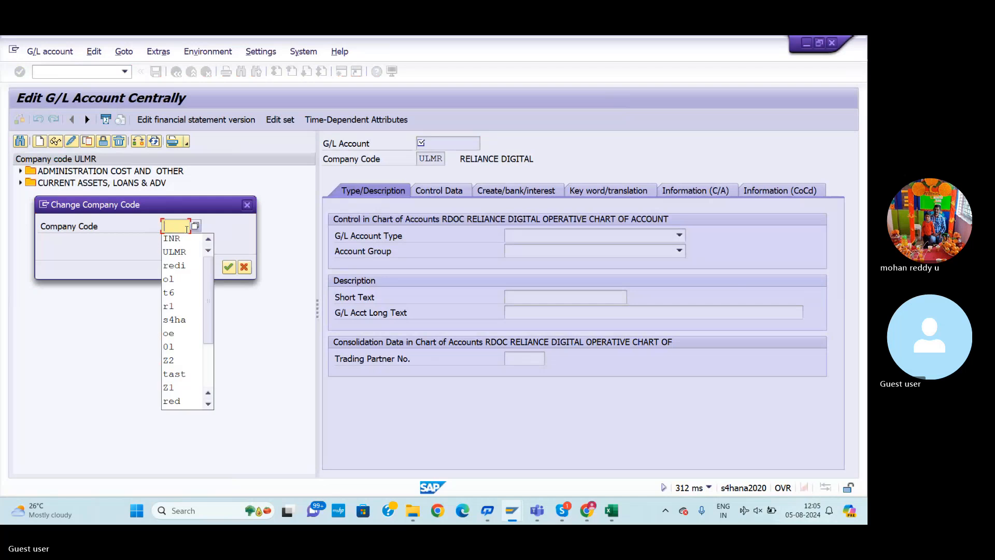
type("redi")
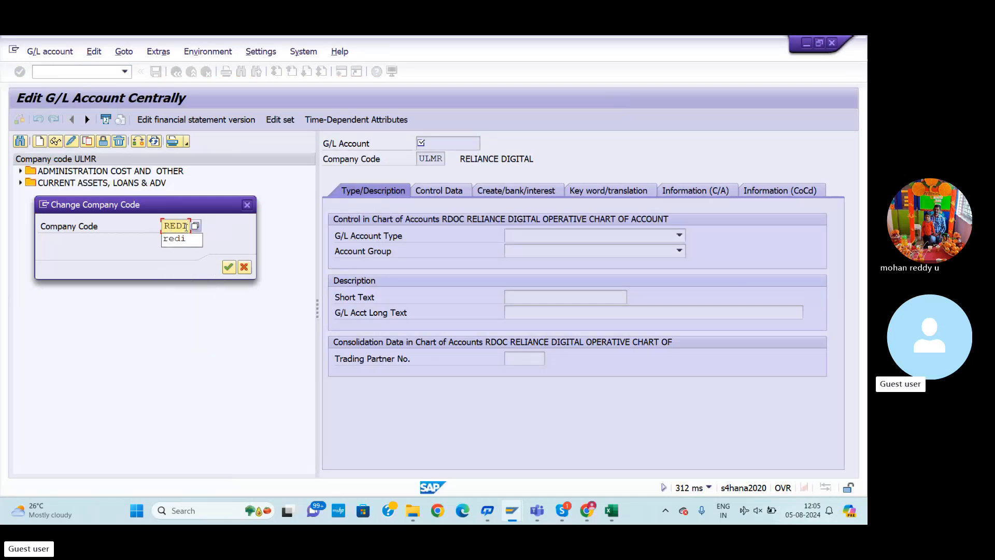
left_click(182, 241)
left_click(229, 267)
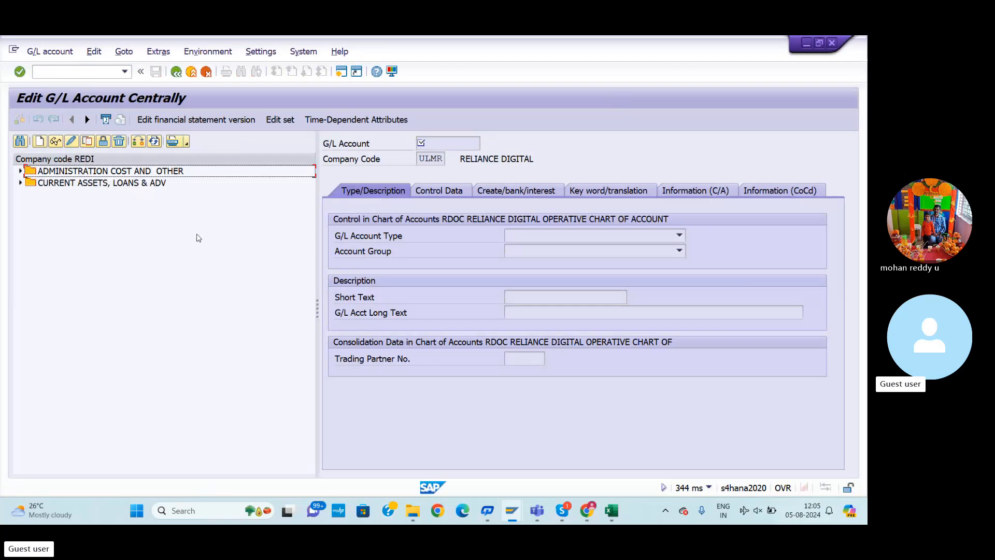
Step: Expand both account group folders to view their existing G/L accounts, and open the Create G/L account dialog below the list
left_click(40, 144)
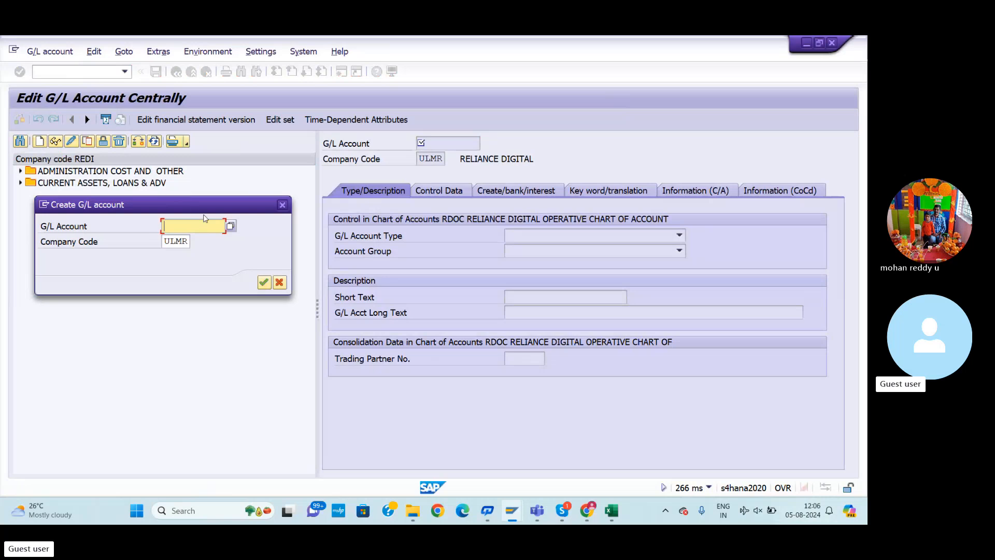
left_click(283, 205)
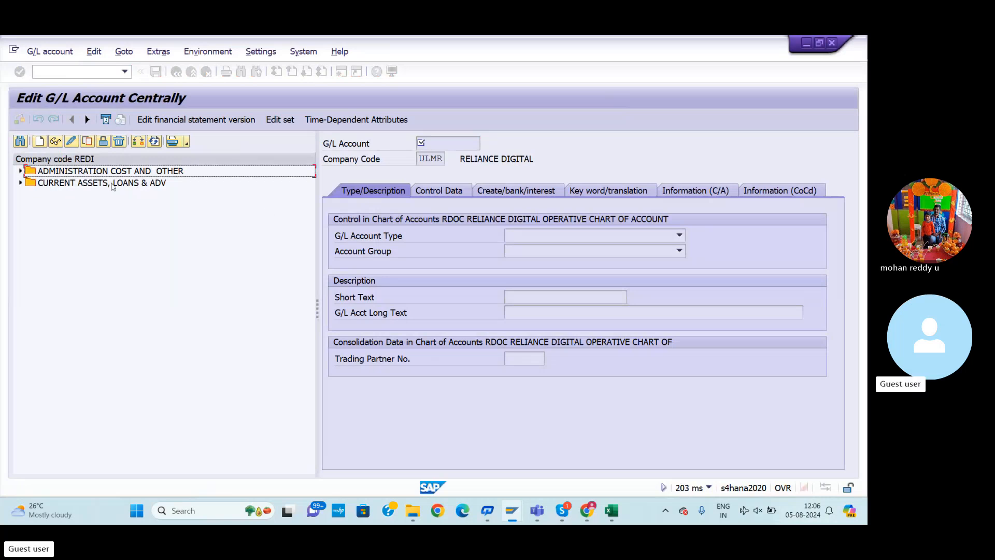
left_click(20, 171)
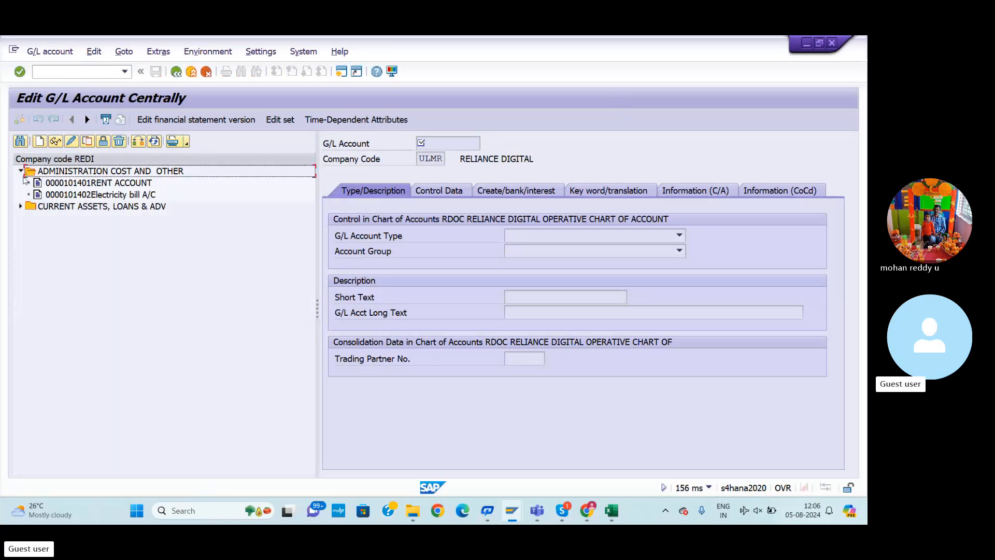
left_click(22, 207)
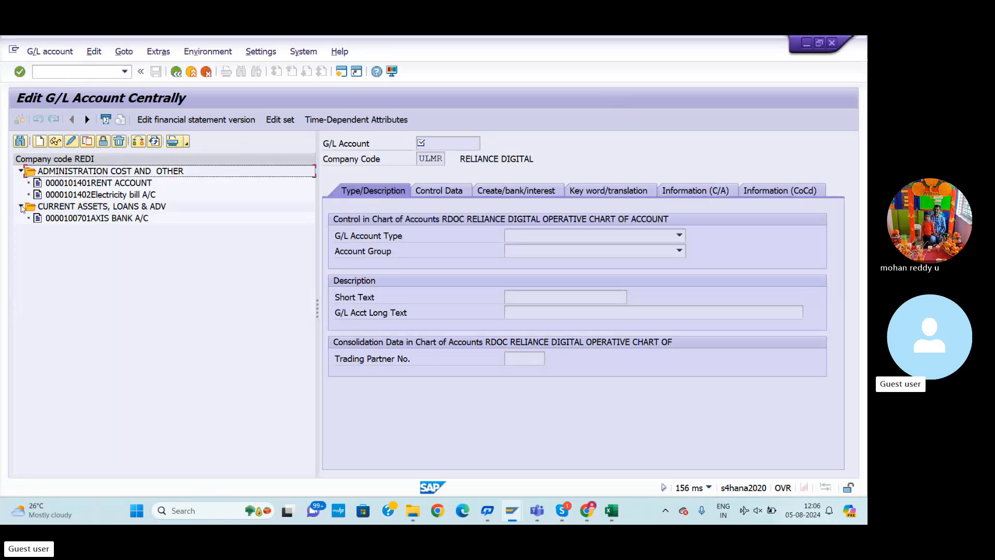
left_click(104, 195)
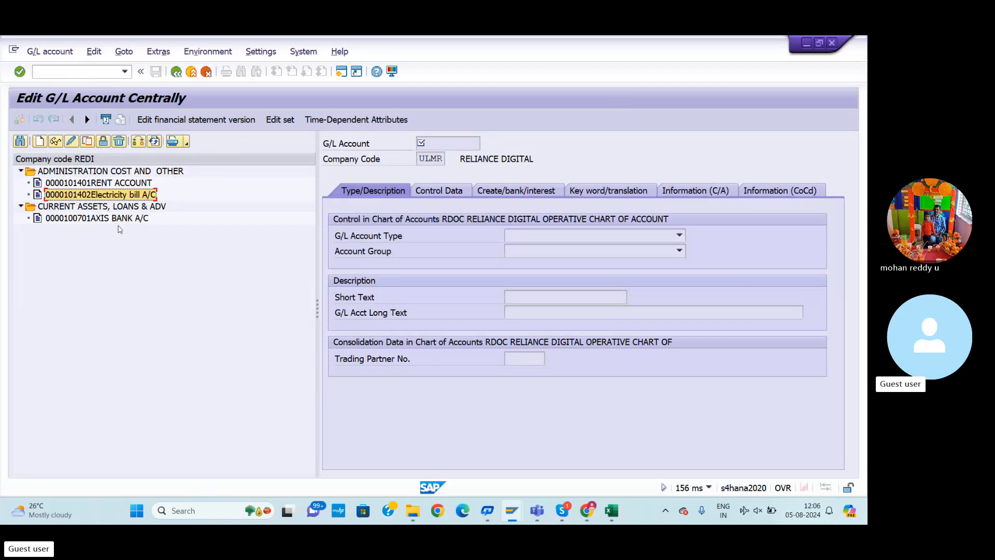
left_click(40, 141)
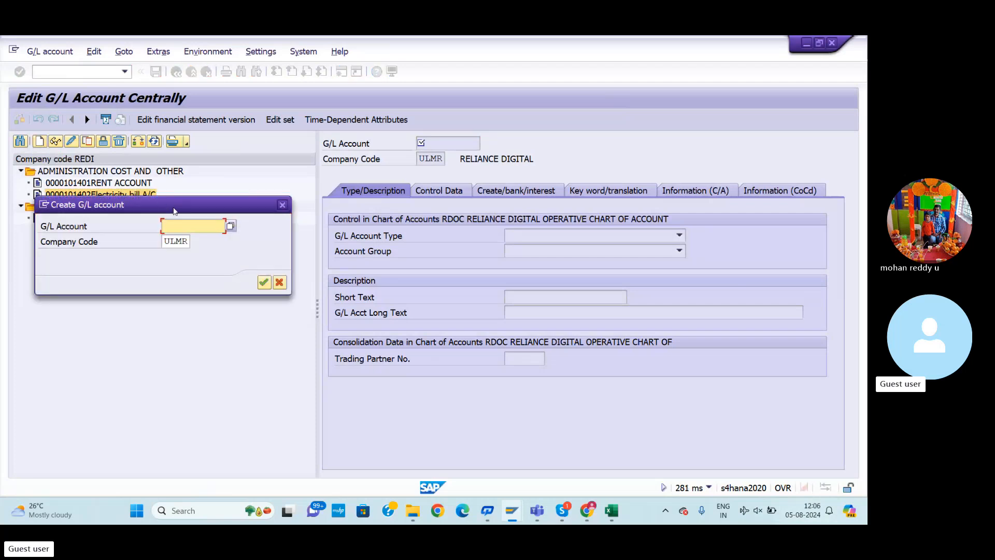
left_click_drag(174, 210, 166, 295)
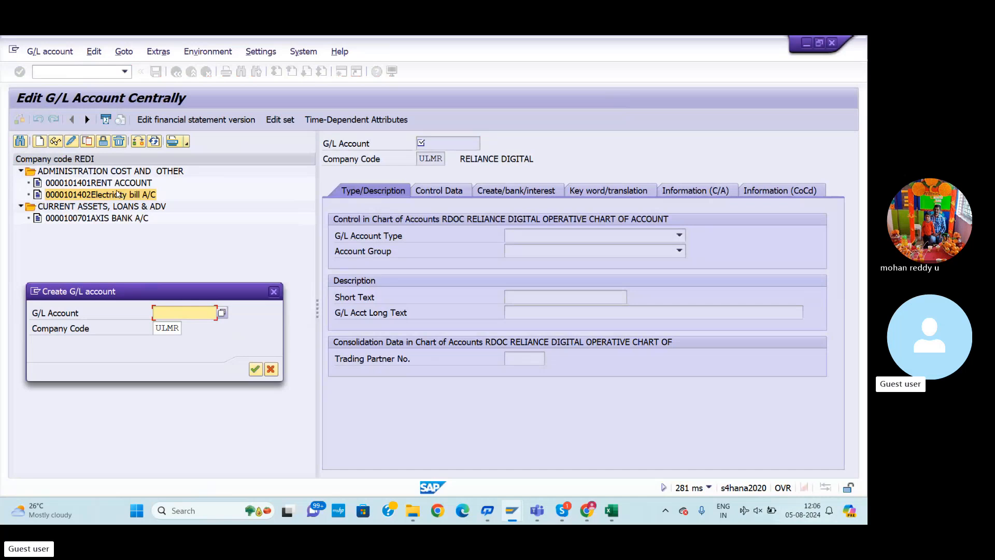
Step: Switch to the gl posting workbook in Excel and look up the Administration cost and other cost number range on the GL GROUPS sheet
left_click(622, 518)
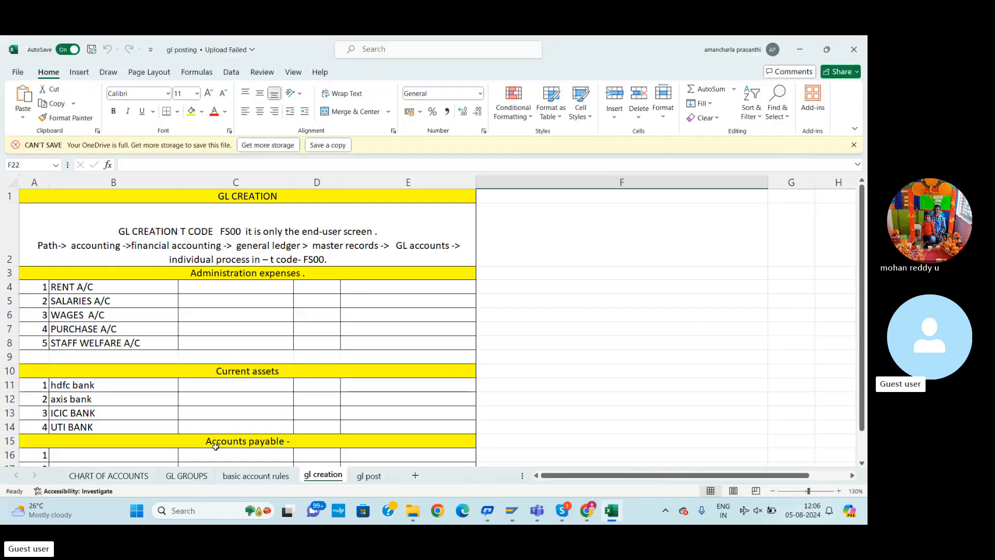
left_click(201, 480)
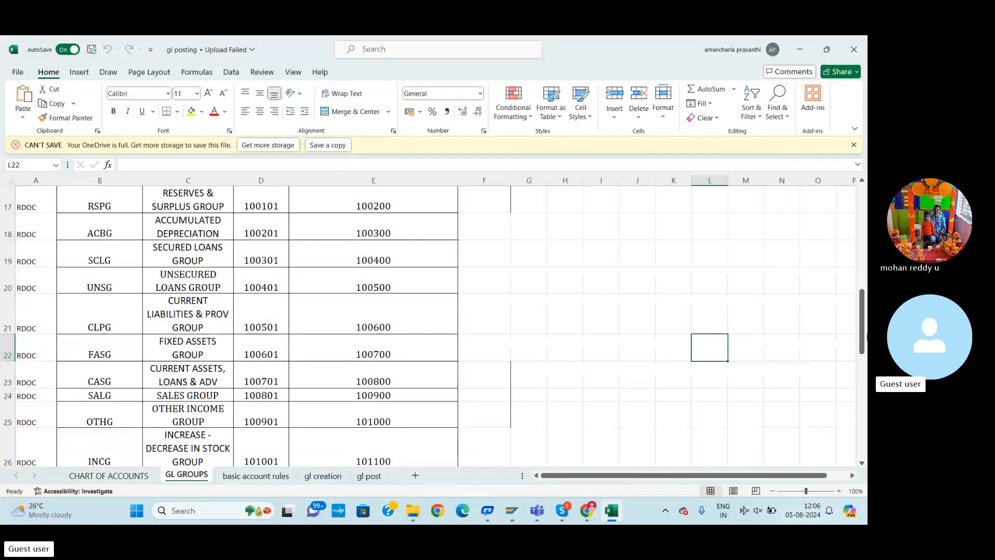
left_click_drag(862, 348, 854, 326)
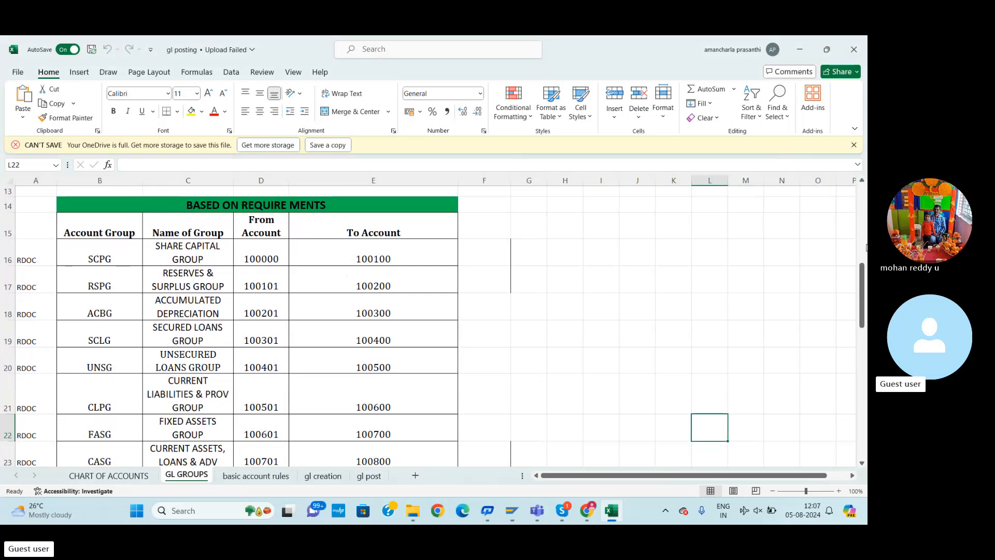
left_click_drag(863, 300, 861, 337)
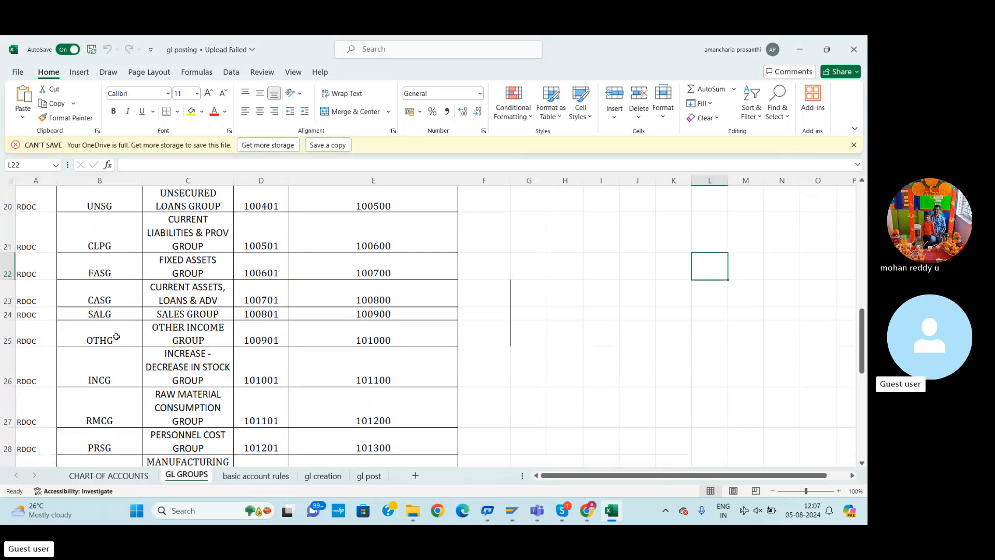
left_click(121, 304)
left_click(54, 300)
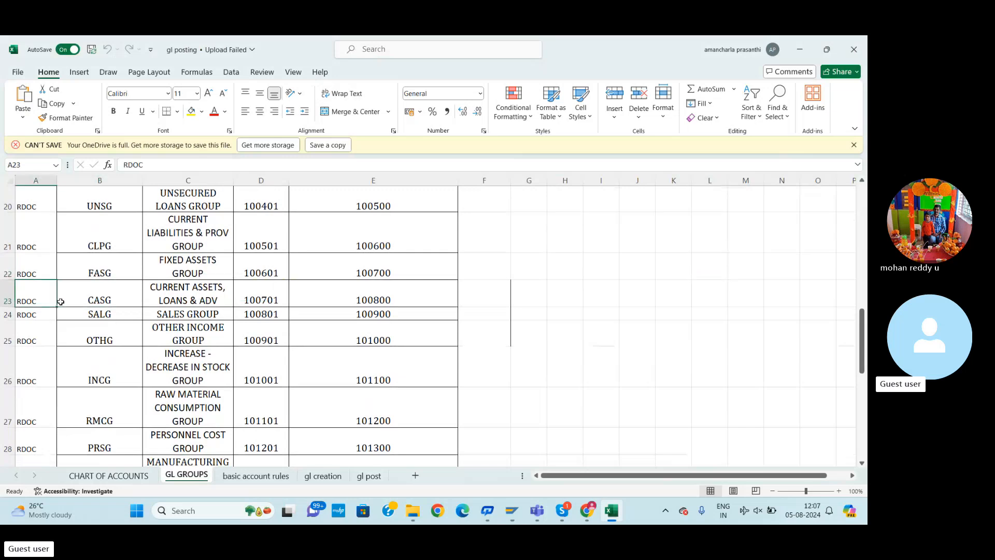
left_click_drag(857, 326, 858, 361)
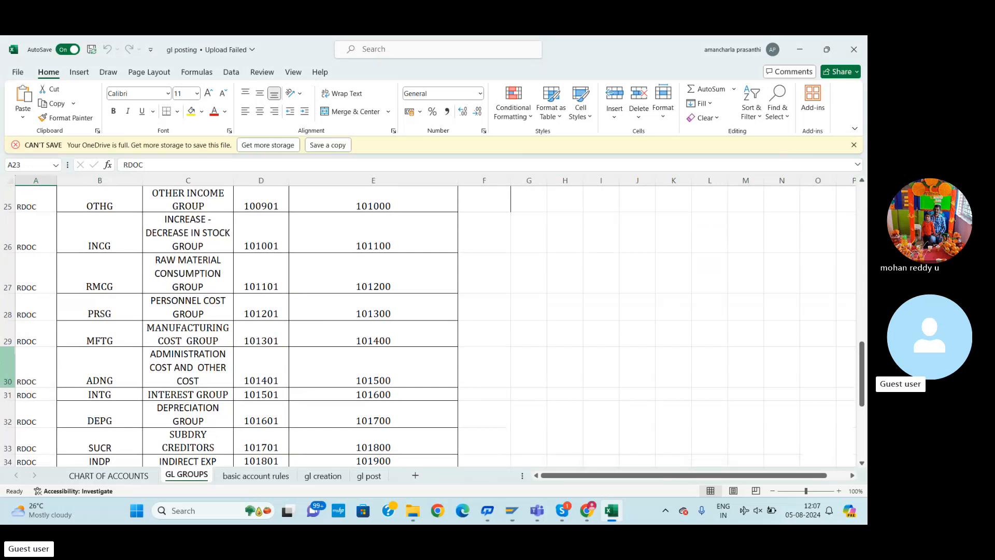
left_click(12, 362)
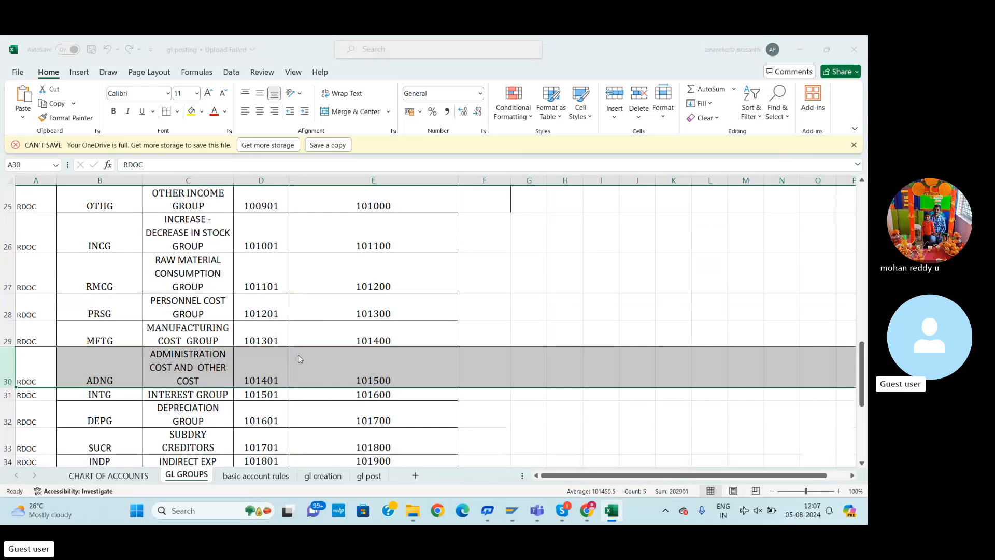
Step: Switch back to SAP and start creating G/L account 101403 in company code ULMR
key("alt+Tab")
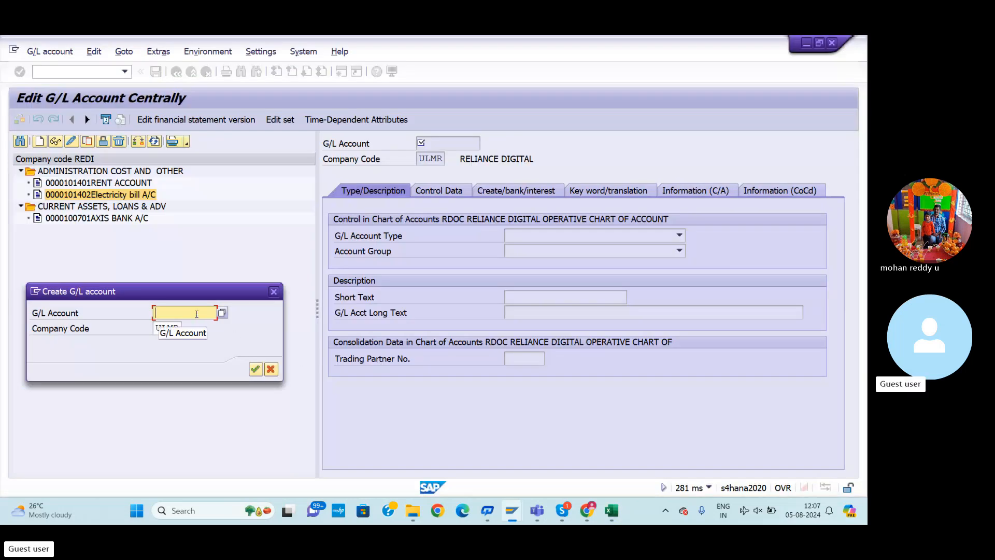
type("101403")
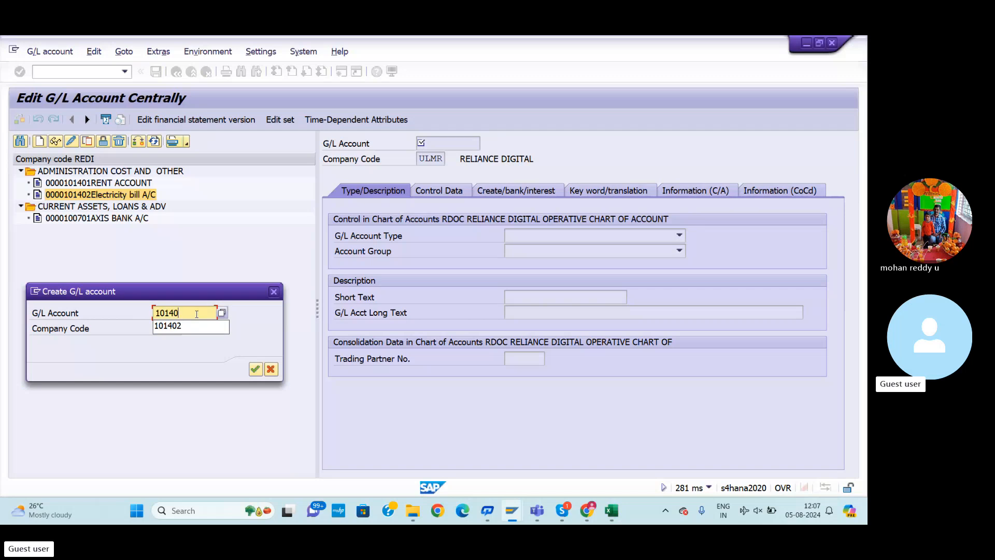
left_click(259, 371)
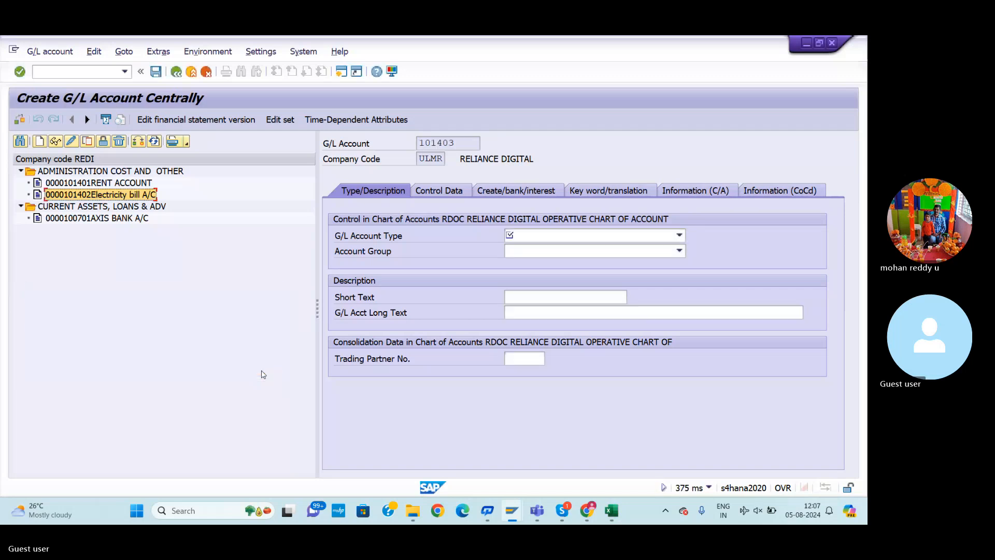
Step: Try to switch the new account's company code by searching the company code list for REDI
left_click(444, 157)
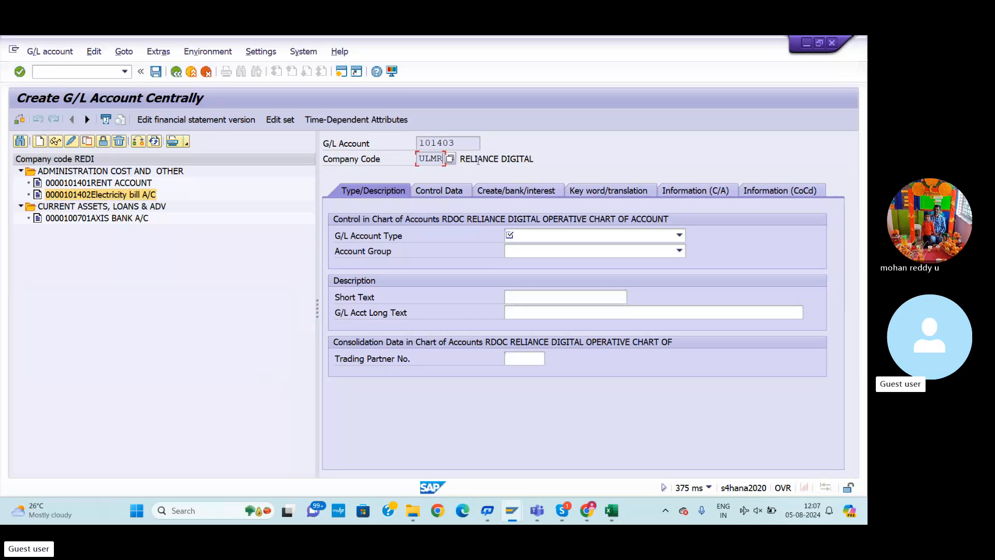
left_click(450, 160)
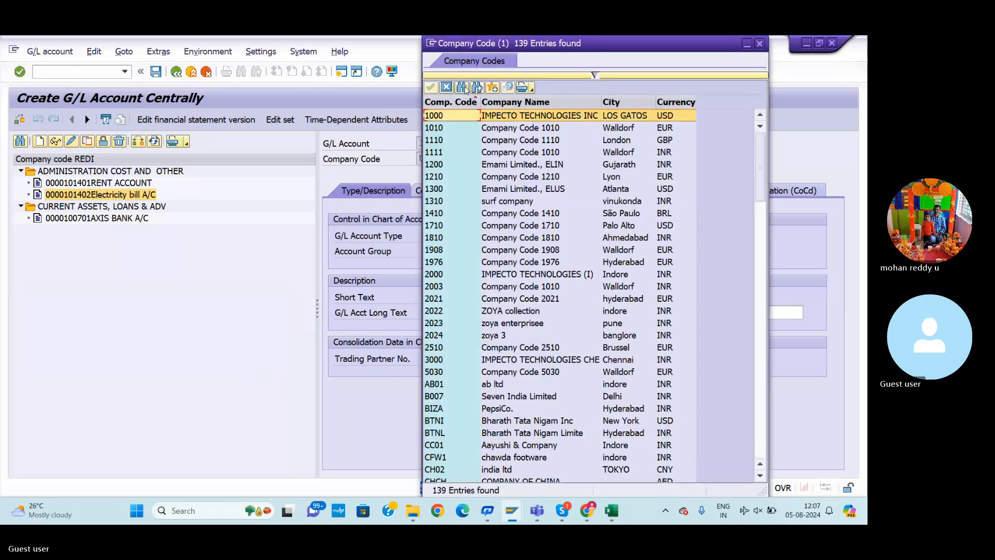
left_click(463, 87)
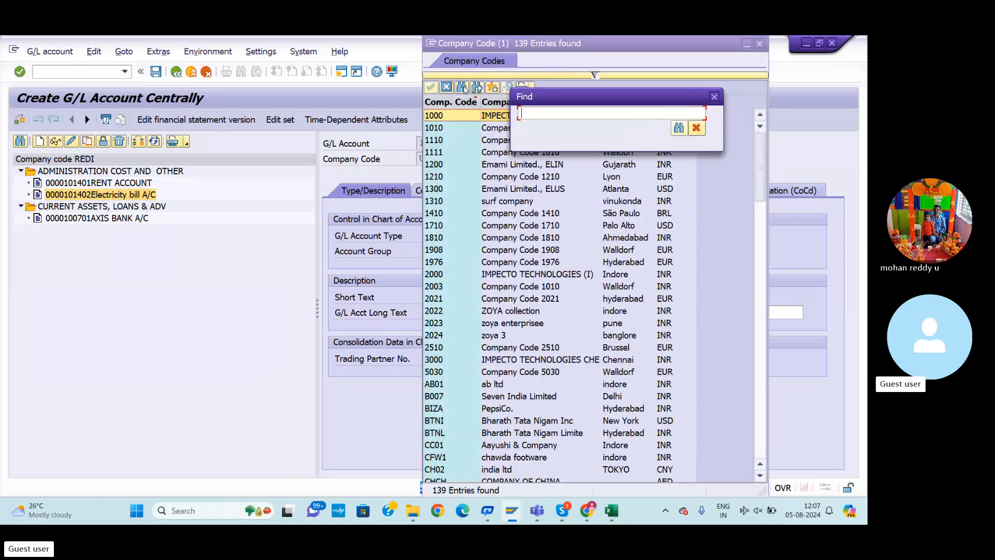
type("REDI")
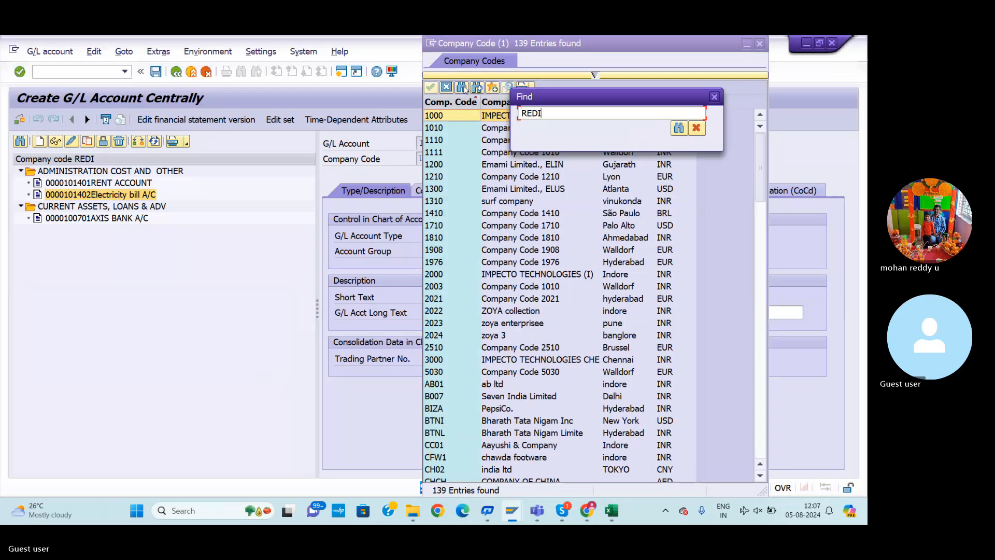
key("Return")
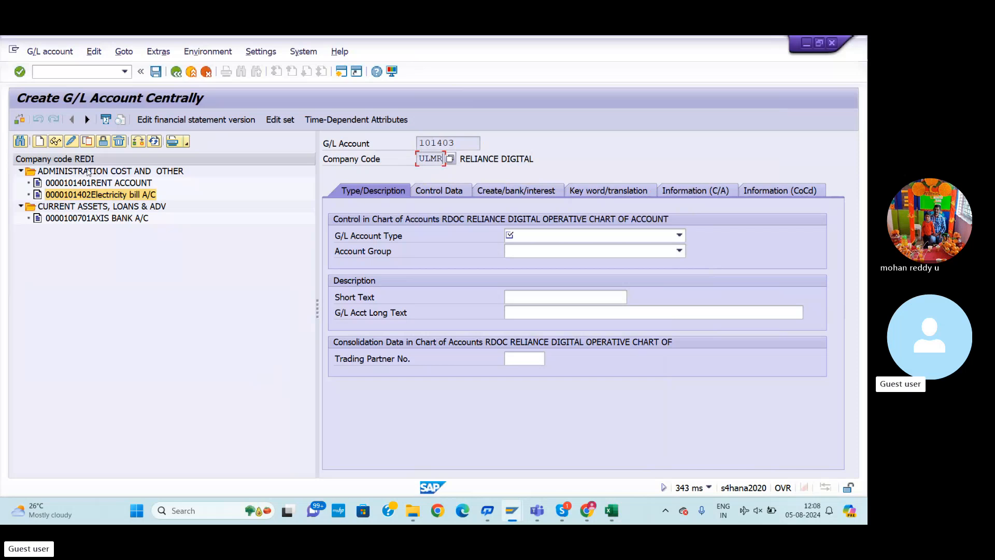
key("Return")
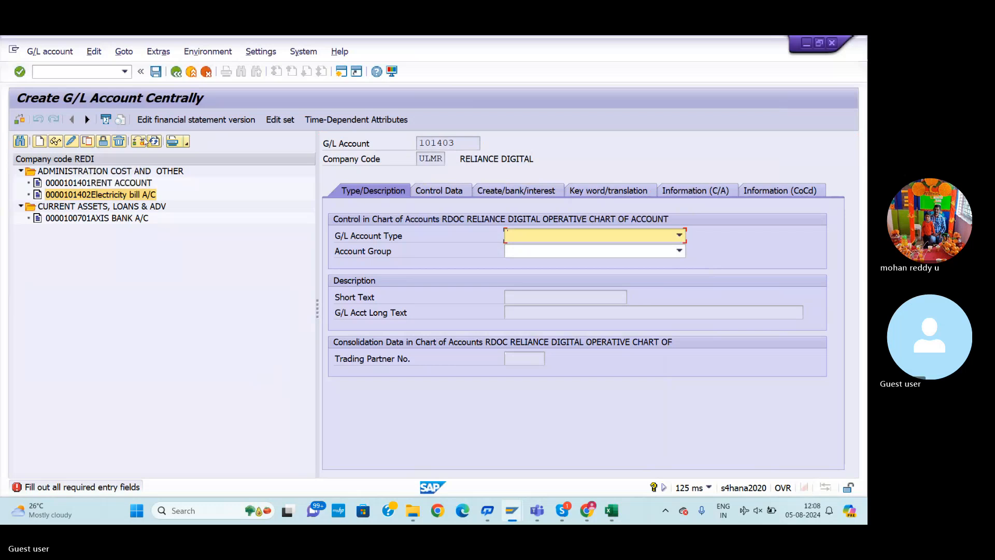
Step: Abandon the unfinished account and restart G/L account maintenance with the command /NFS00
left_click(40, 142)
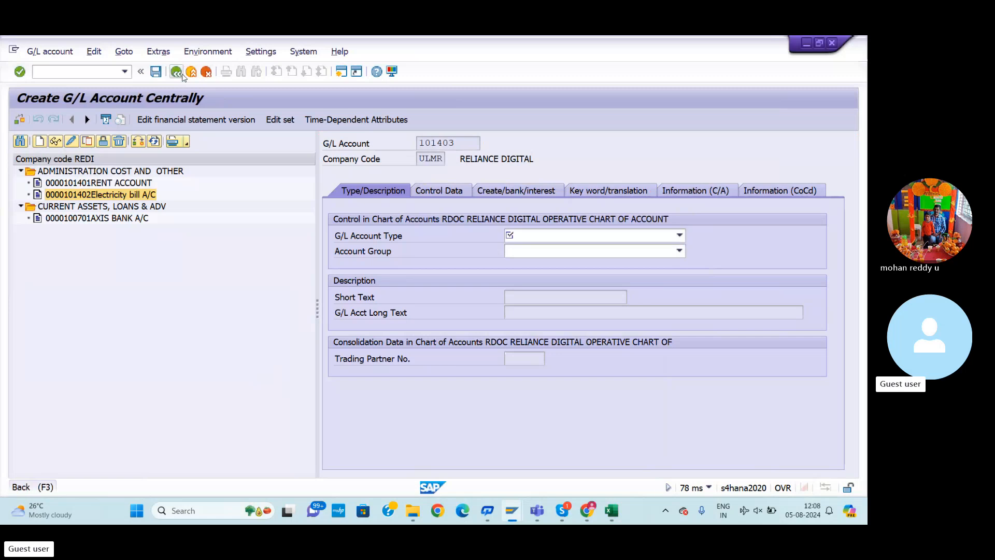
left_click(107, 68)
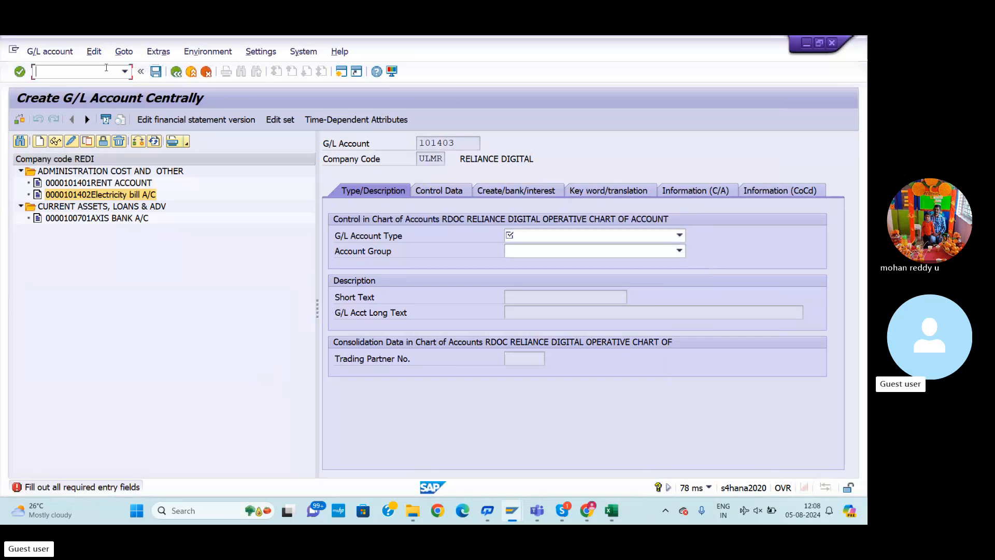
type("/NFS00")
key("Return")
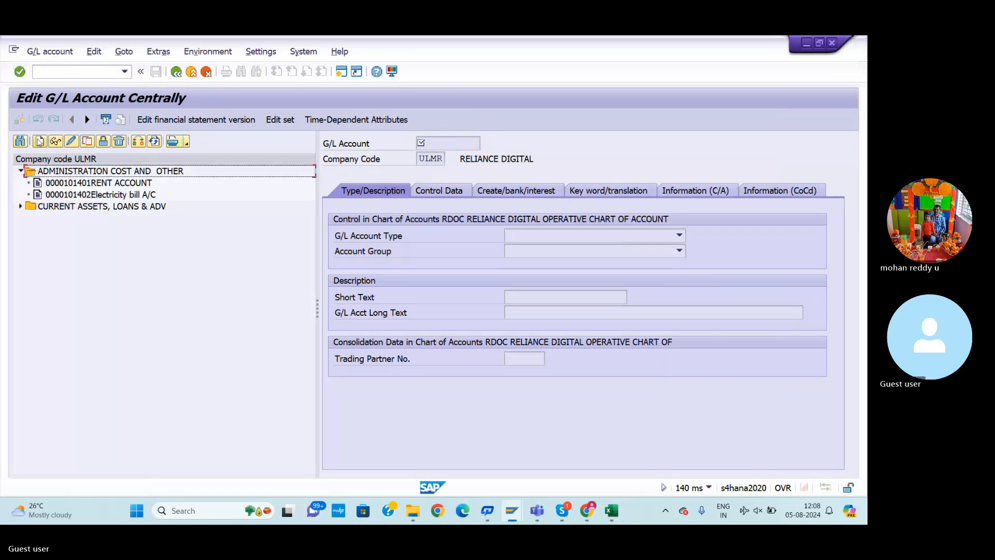
Step: Start creating G/L account 101403 with its company code set to REDI
left_click(39, 141)
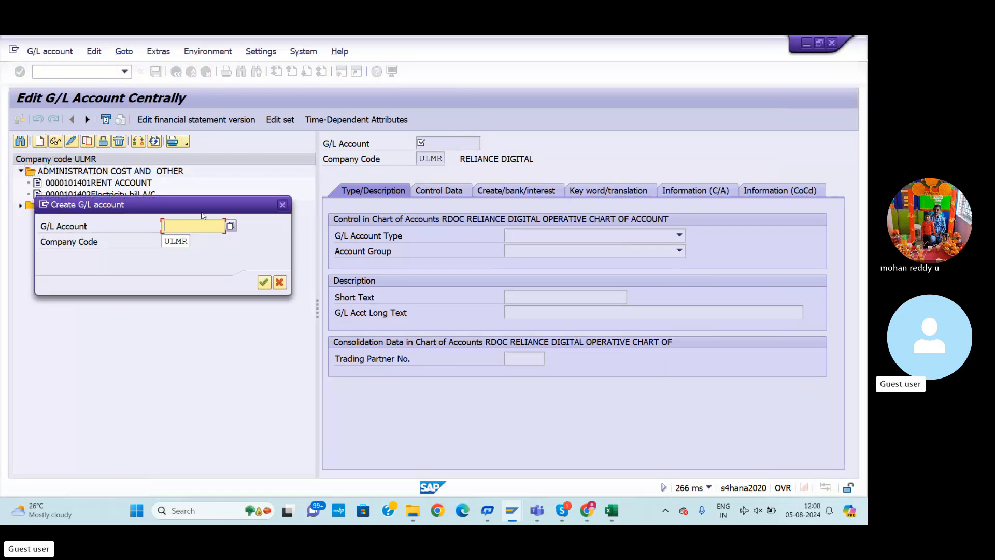
type("10140")
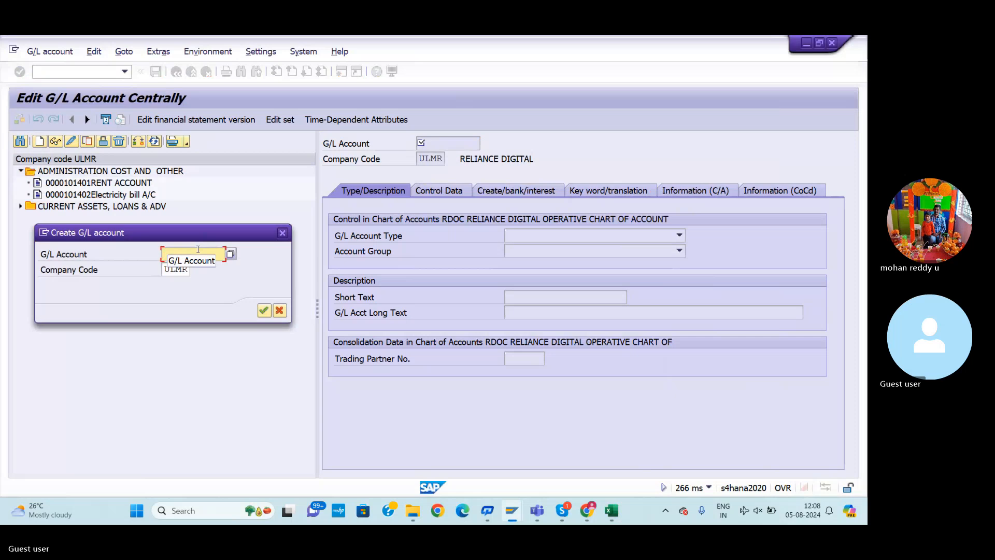
type("3")
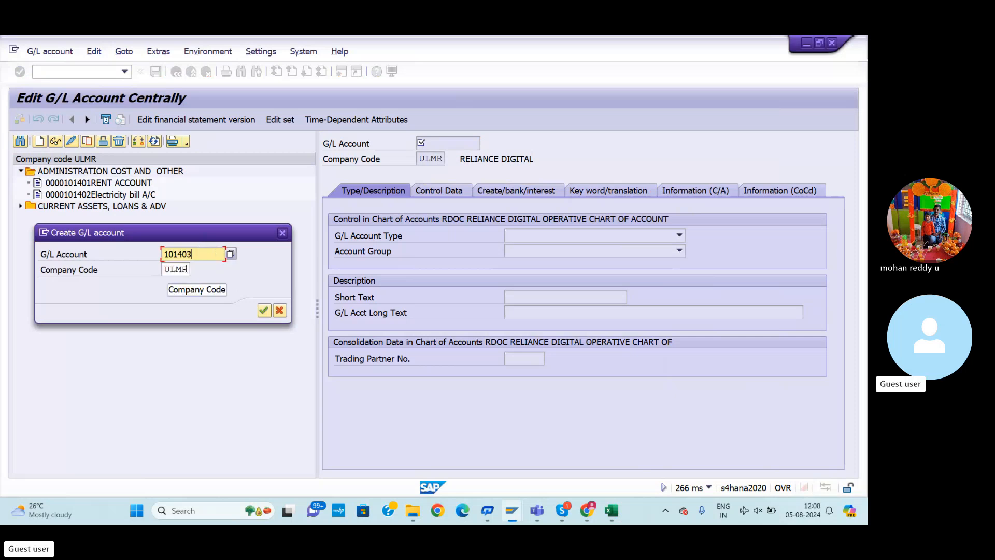
left_click(186, 268)
key("BackSpace")
key("BackSpace")
key("BackSpace")
key("BackSpace")
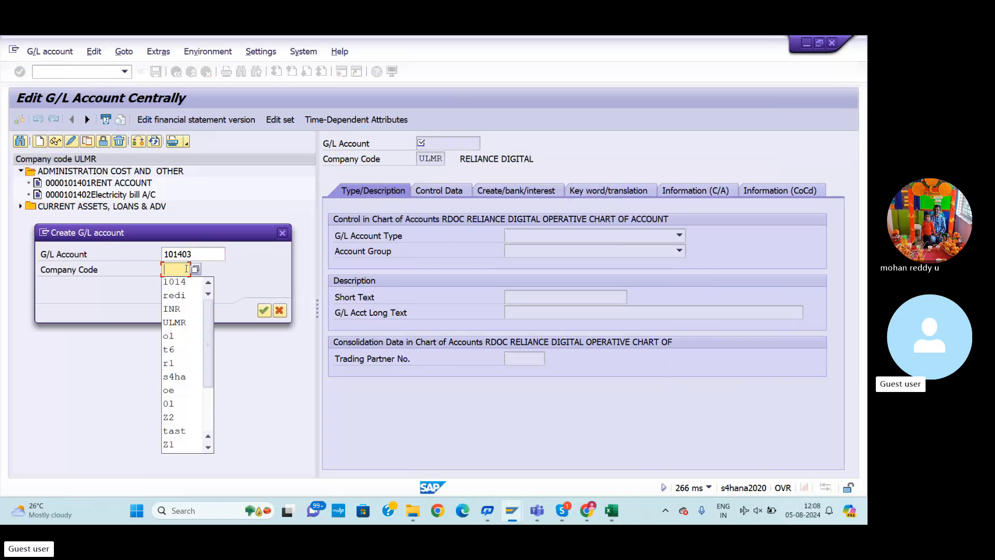
type("REDI")
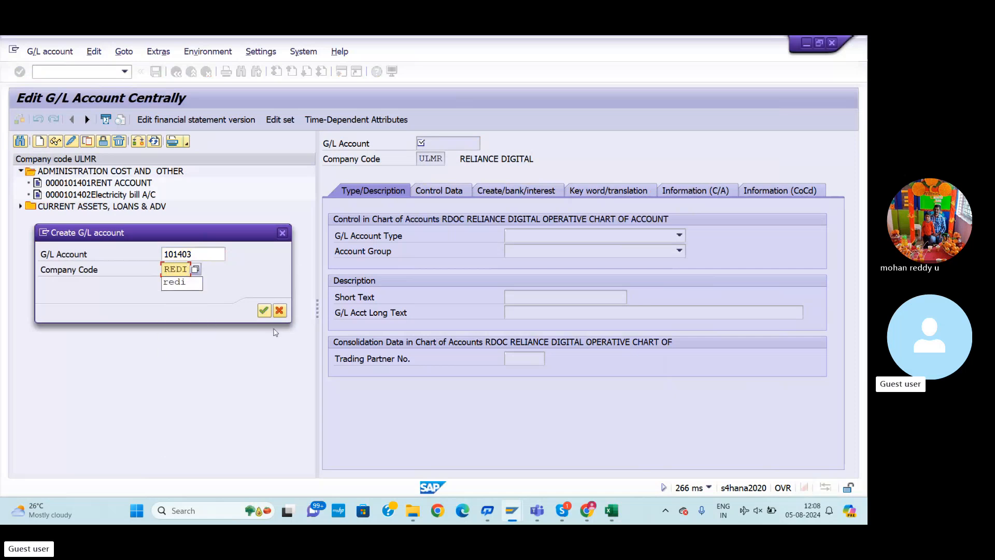
left_click(264, 310)
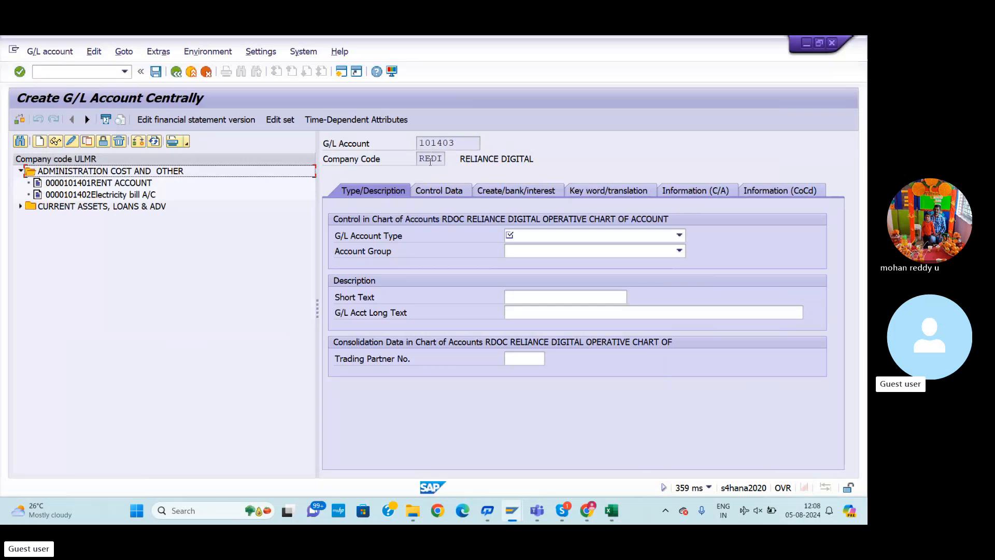
Step: Set the new account's type to Nonoperating Expense or Income and its account group to ADMINISTRATION COST AND OTHER
left_click(533, 240)
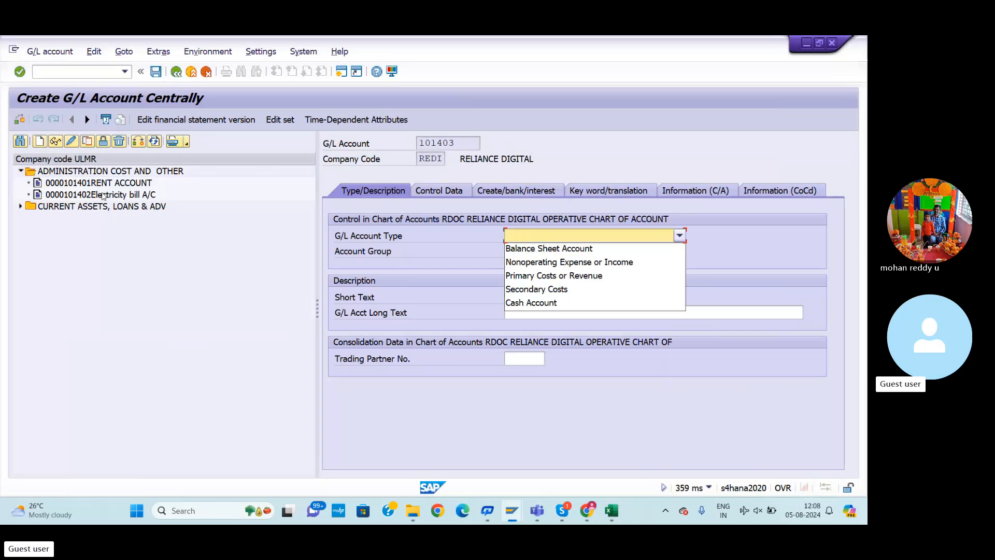
left_click(591, 262)
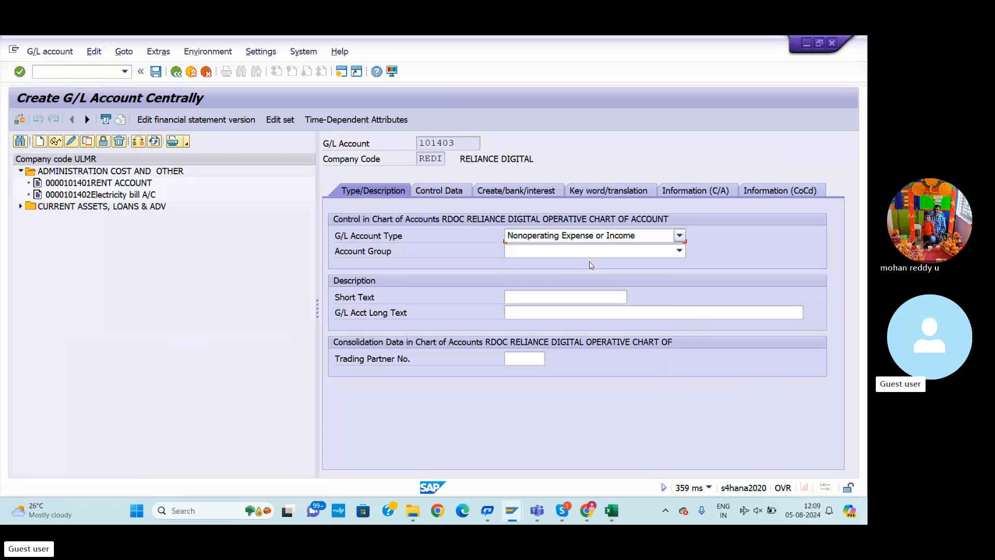
left_click(680, 234)
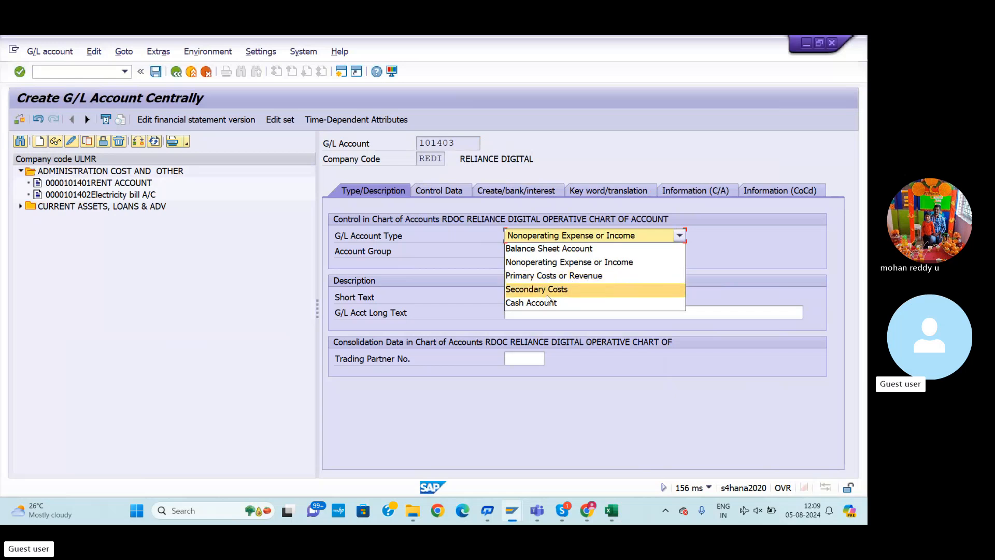
left_click(558, 267)
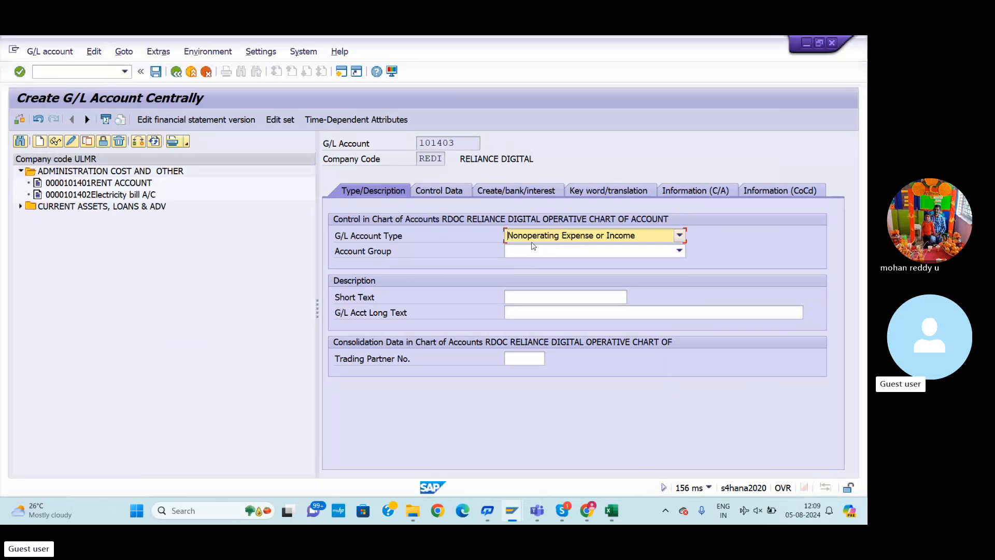
left_click(680, 251)
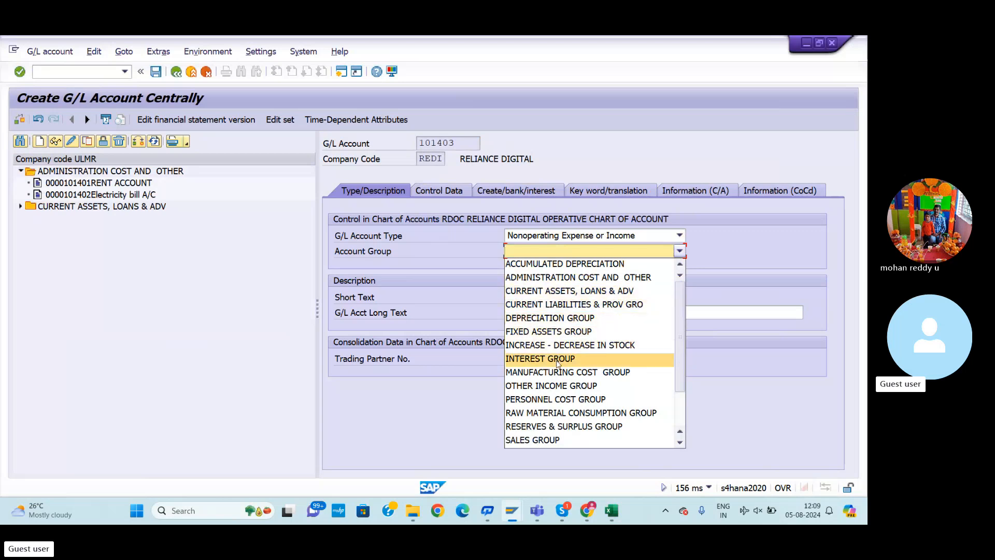
left_click(560, 284)
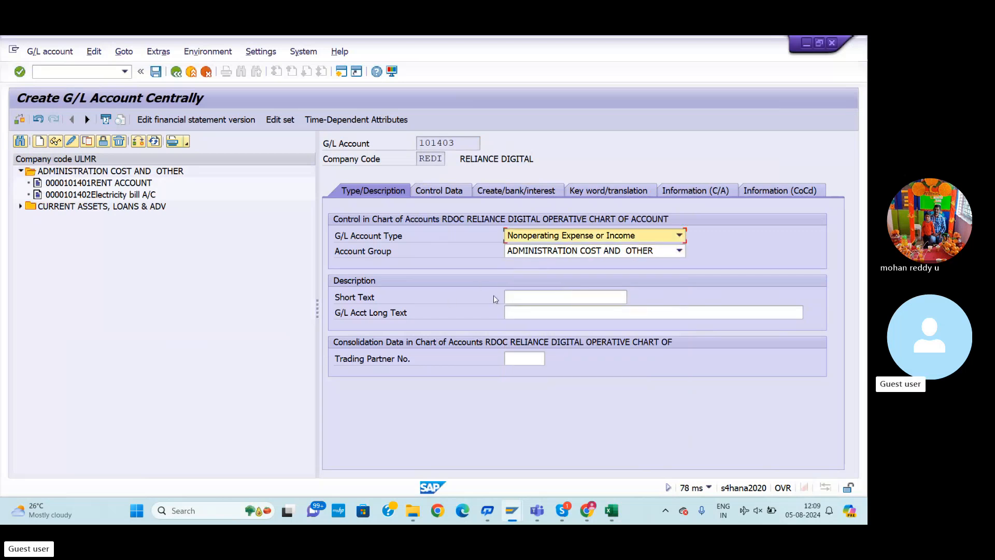
Step: Enter SALARIES ACCOUNT as both the short text and the long text of the G/L account
left_click(567, 295)
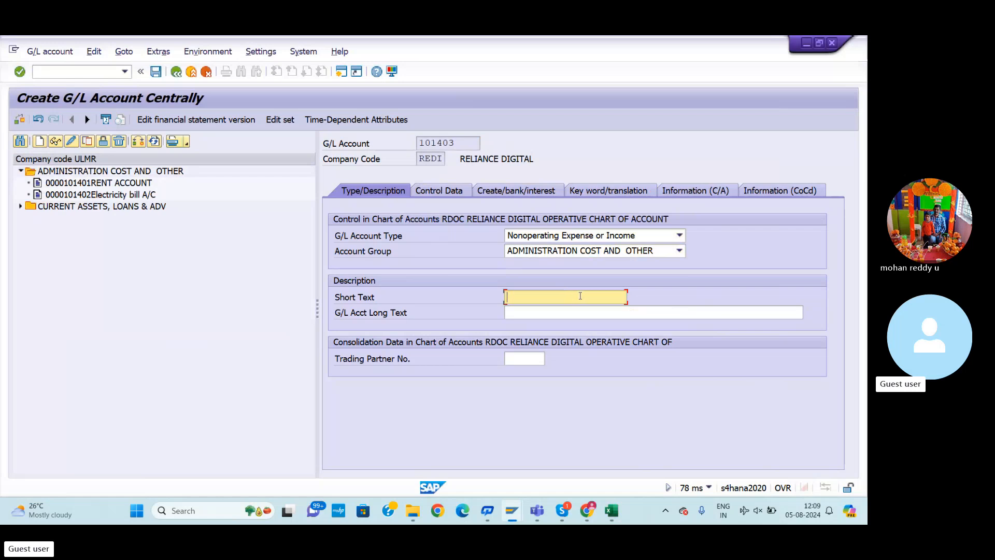
type("SALARIE")
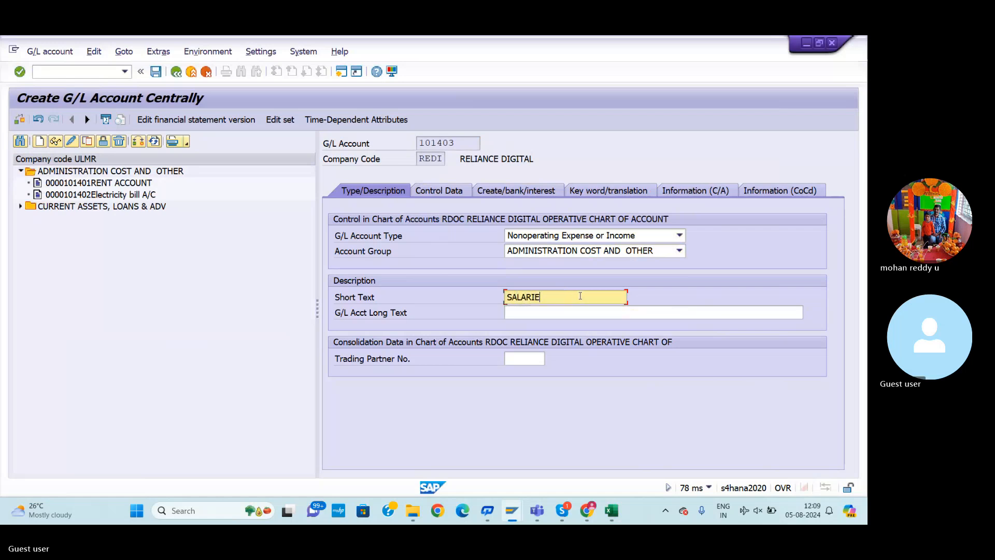
type("S ACCOUNT")
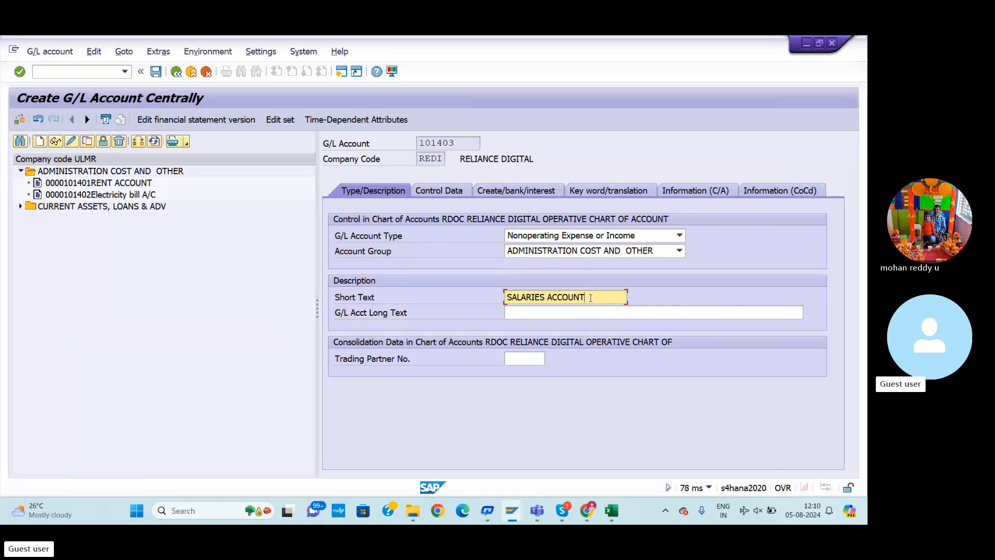
left_click_drag(583, 297, 484, 301)
key("ctrl+c")
left_click(595, 311)
key("ctrl+v")
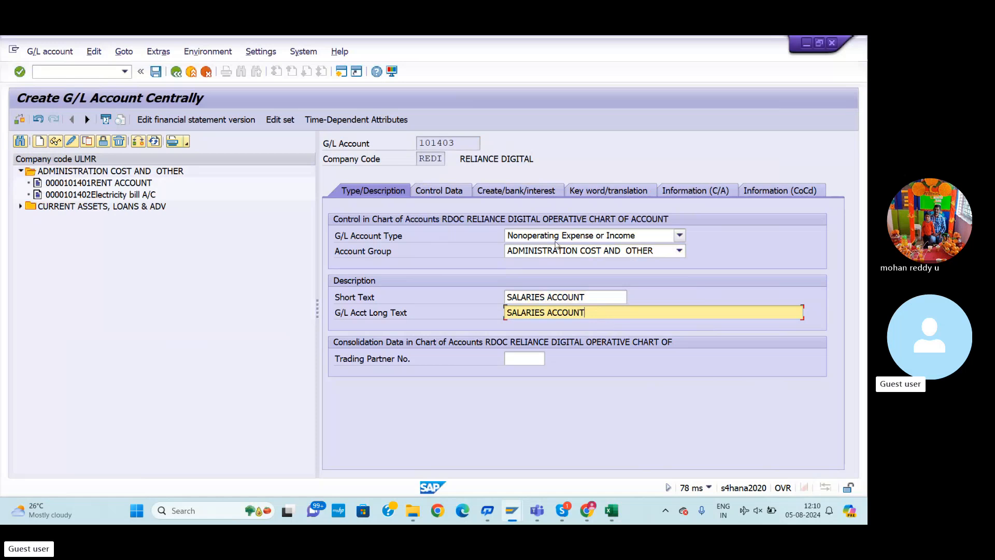
Step: Set the sort key in the account's control data to 001, Posting date
left_click(431, 189)
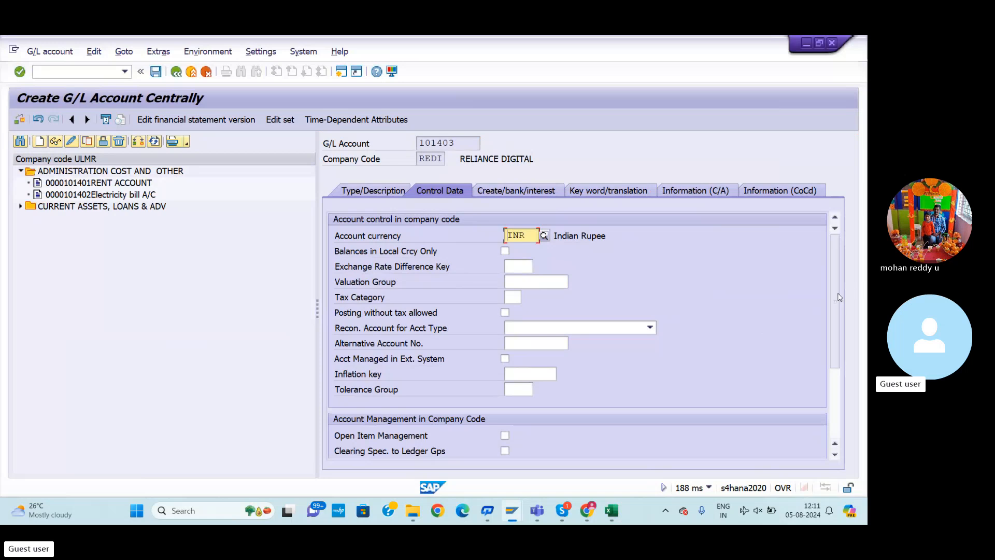
left_click_drag(835, 296, 835, 355)
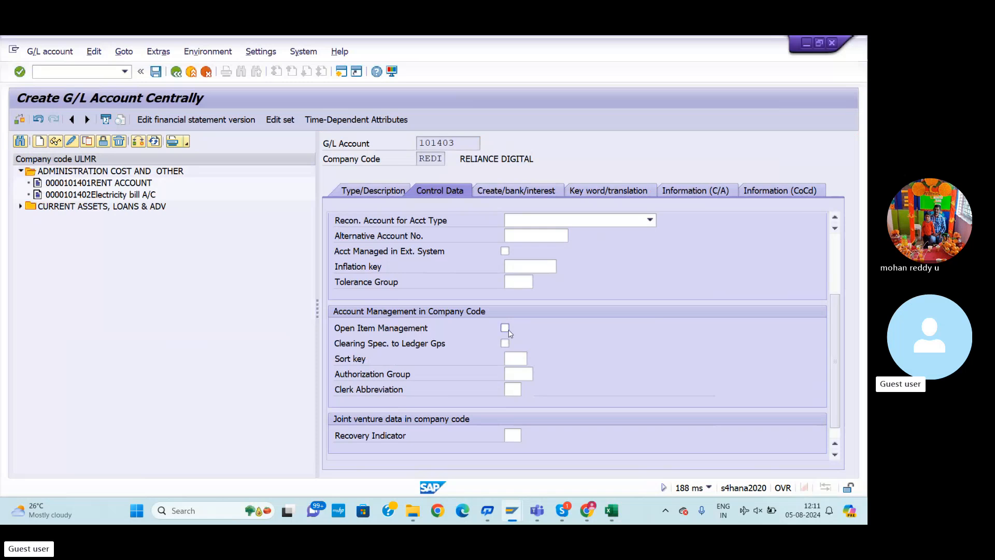
left_click(514, 361)
type("001")
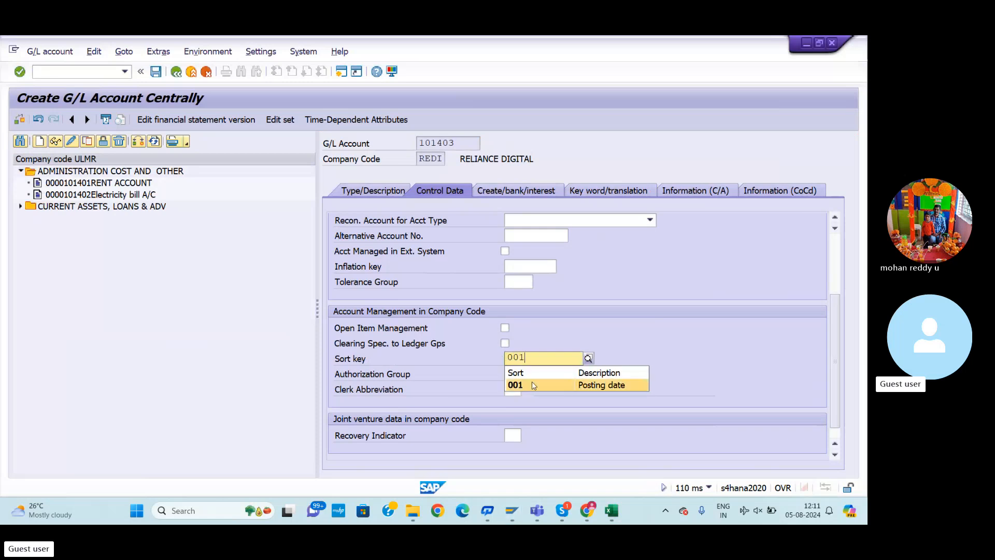
left_click(534, 385)
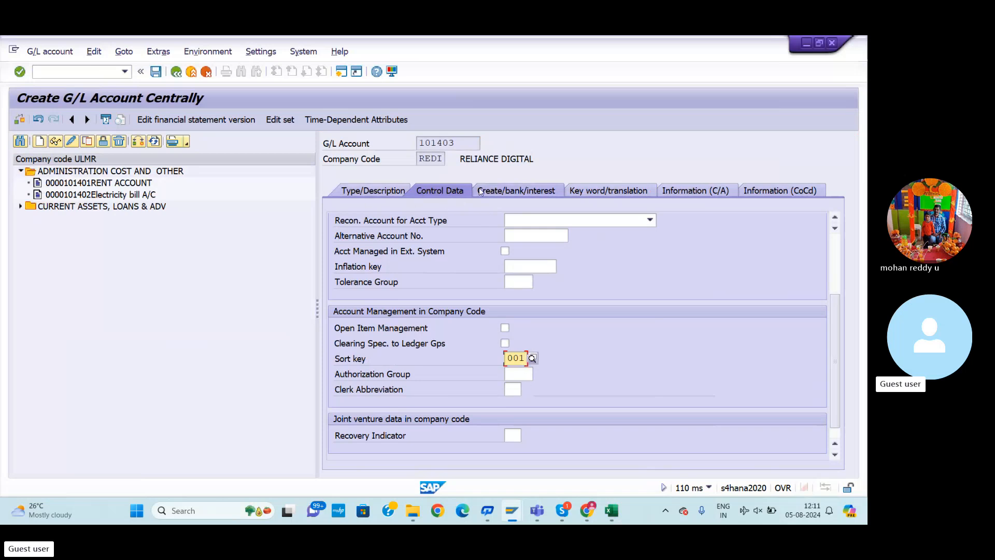
Step: Assign field status group YB01, General (with text & assignment), to the account and save it
left_click(503, 191)
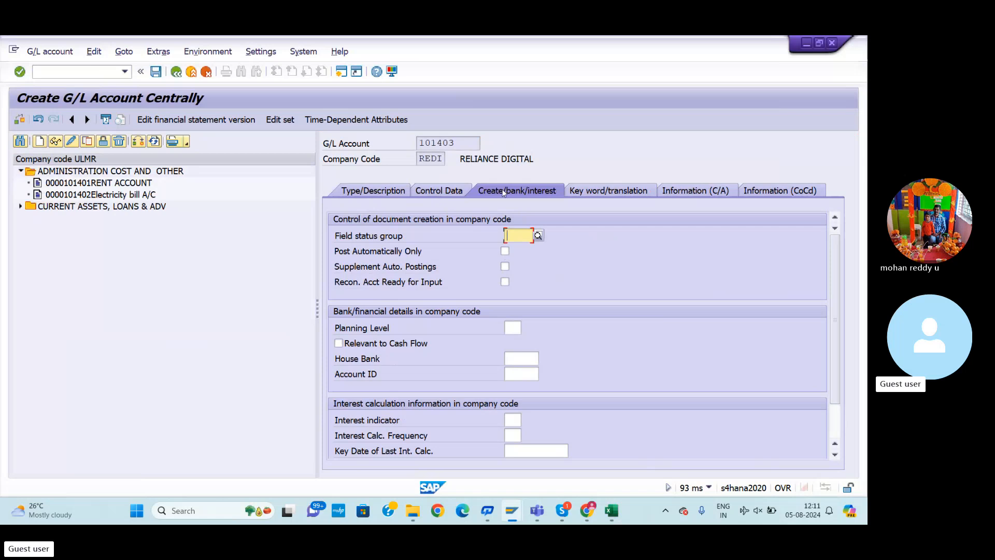
scroll(841, 277, "down", 1)
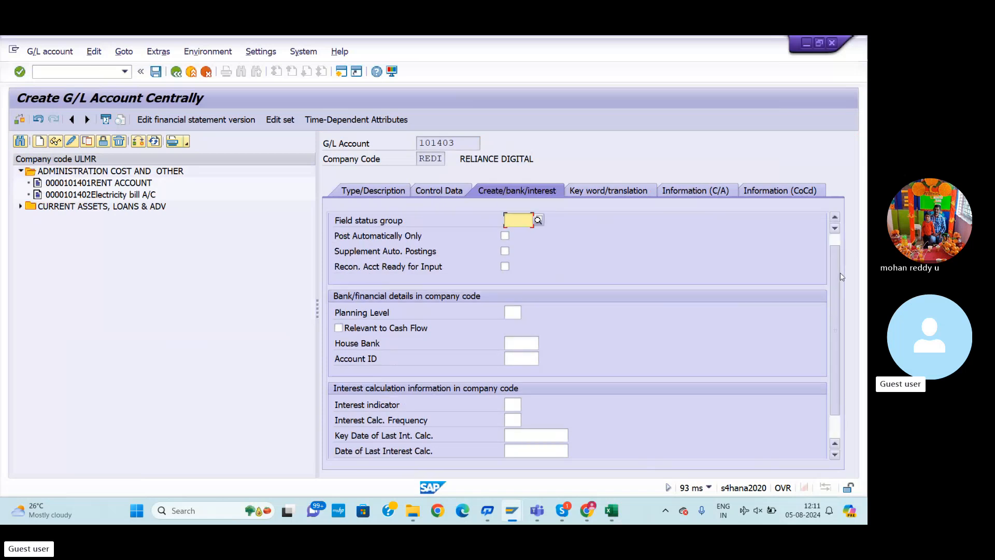
scroll(842, 278, "down", 1)
scroll(851, 373, "up", 2)
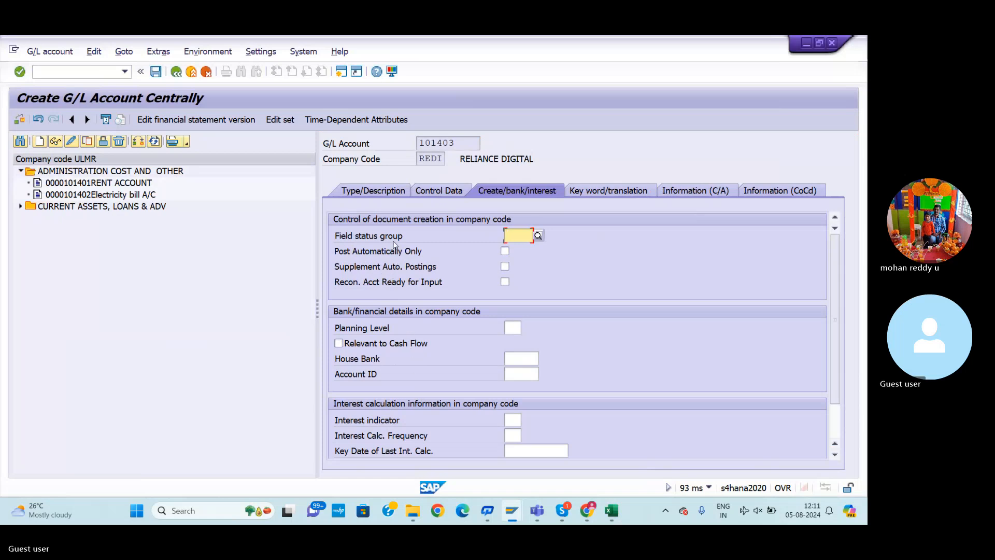
left_click(539, 237)
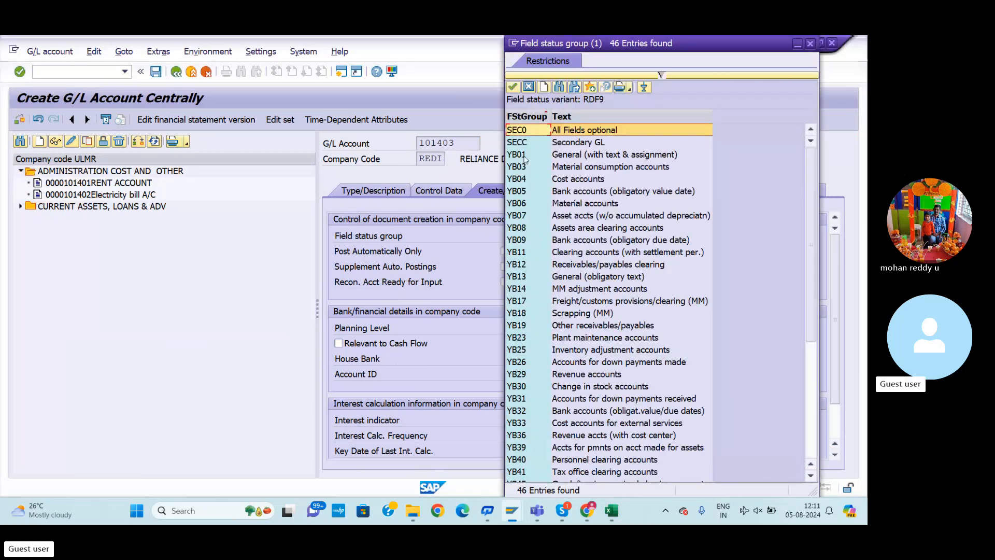
left_click(569, 159)
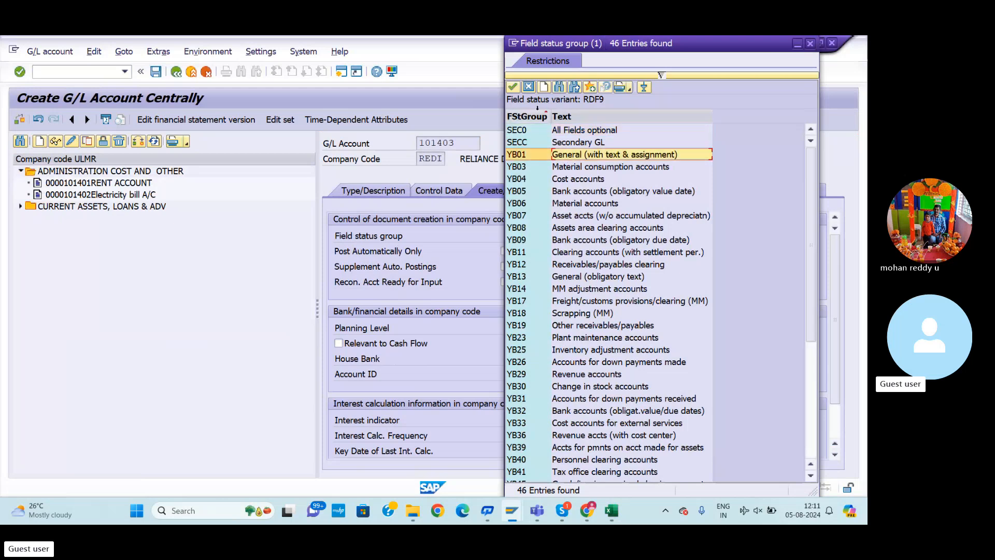
left_click(512, 86)
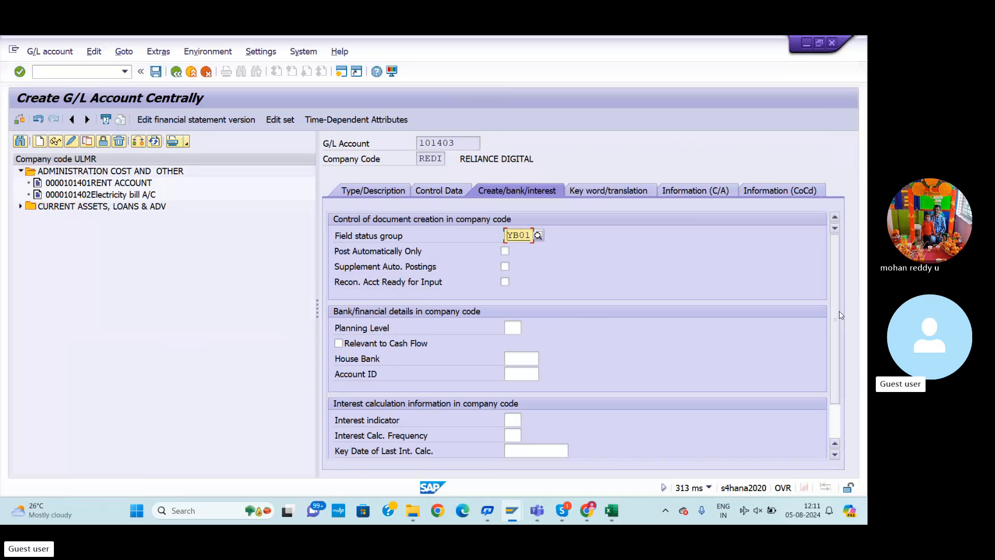
left_click_drag(841, 315, 846, 243)
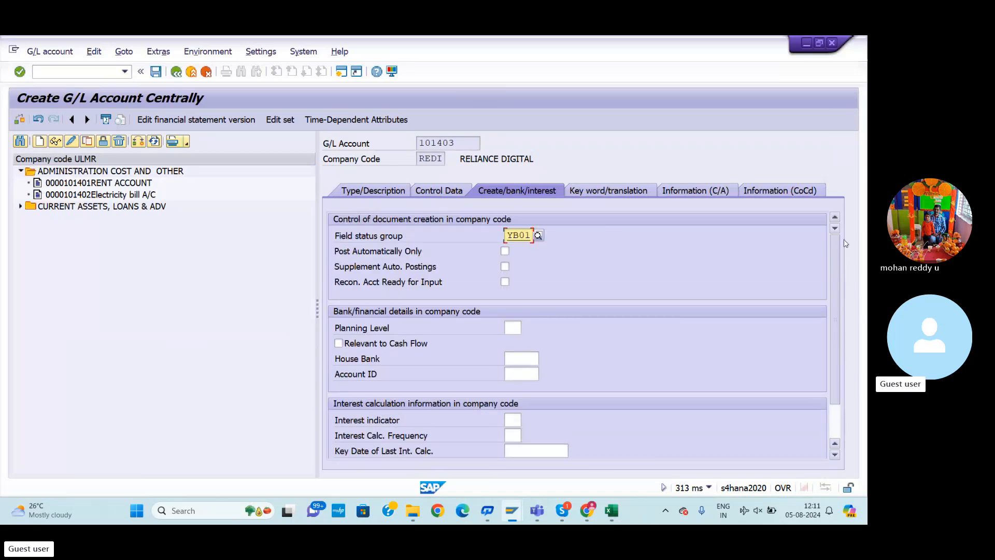
key("Return")
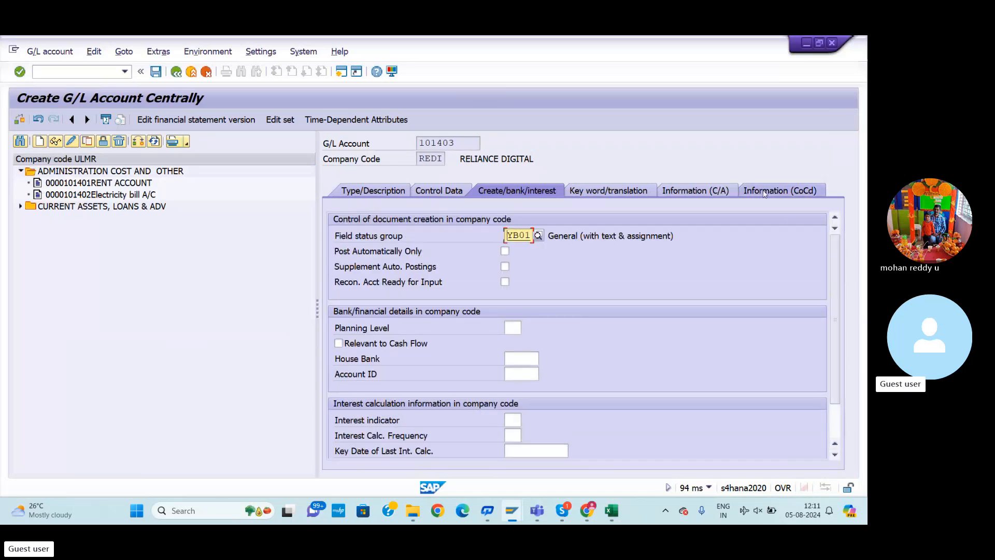
left_click(154, 73)
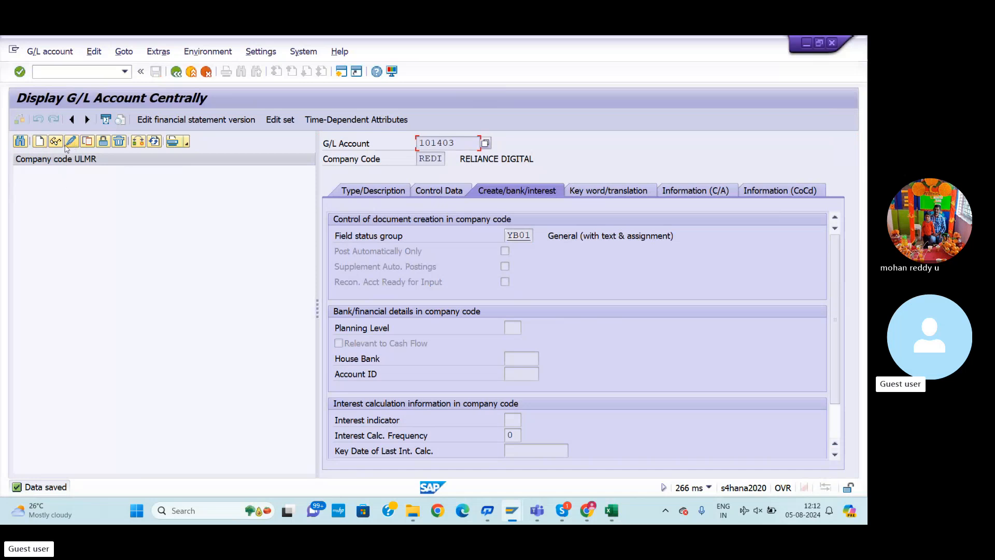
Step: Change the account list's company code to REDI and expand its administration cost and current assets groups
left_click(133, 141)
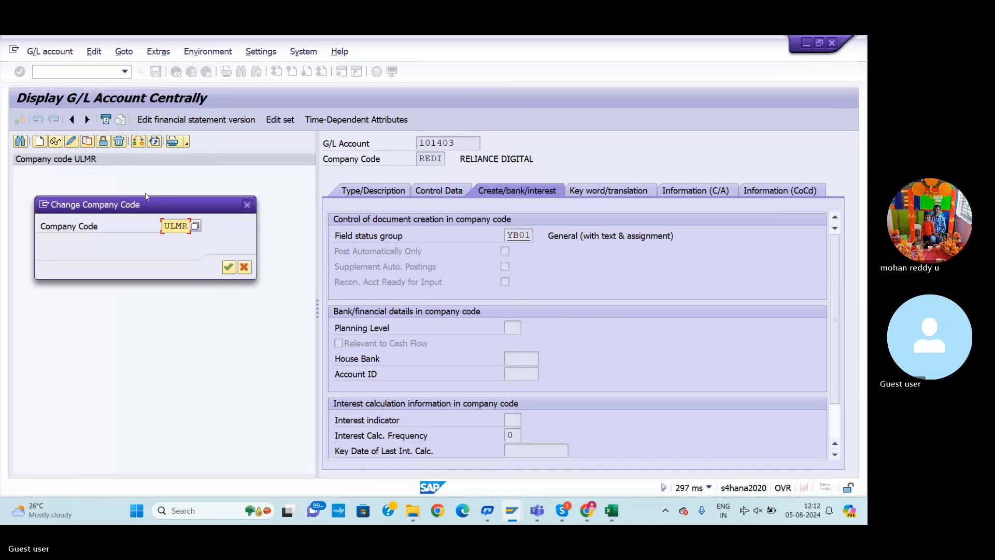
double_click(179, 225)
key("BackSpace")
type("redi")
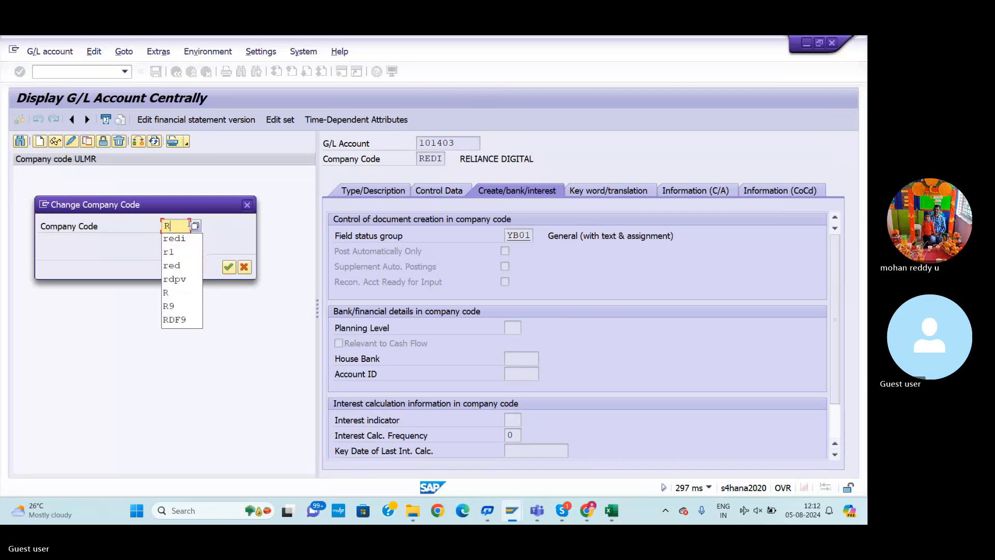
key("Return")
key("Return")
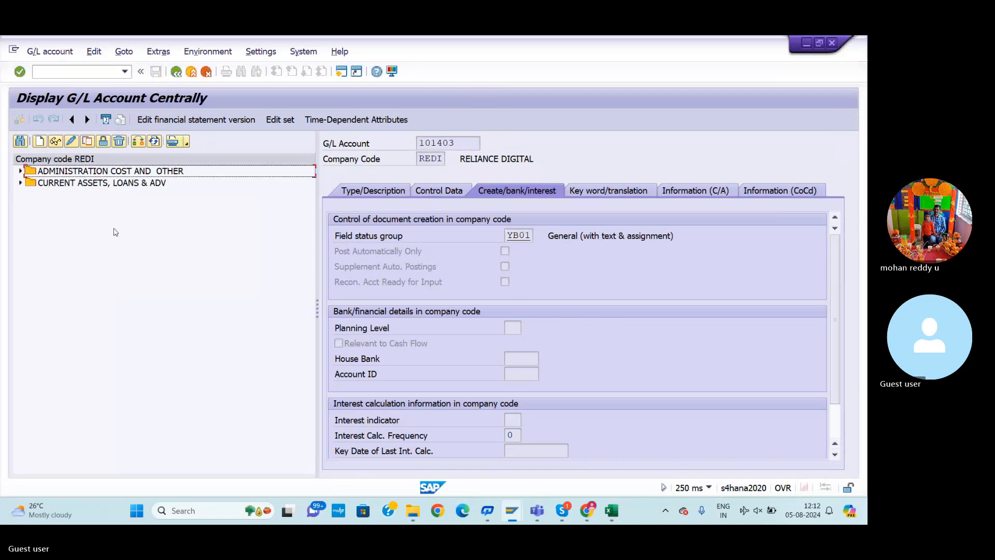
left_click(20, 172)
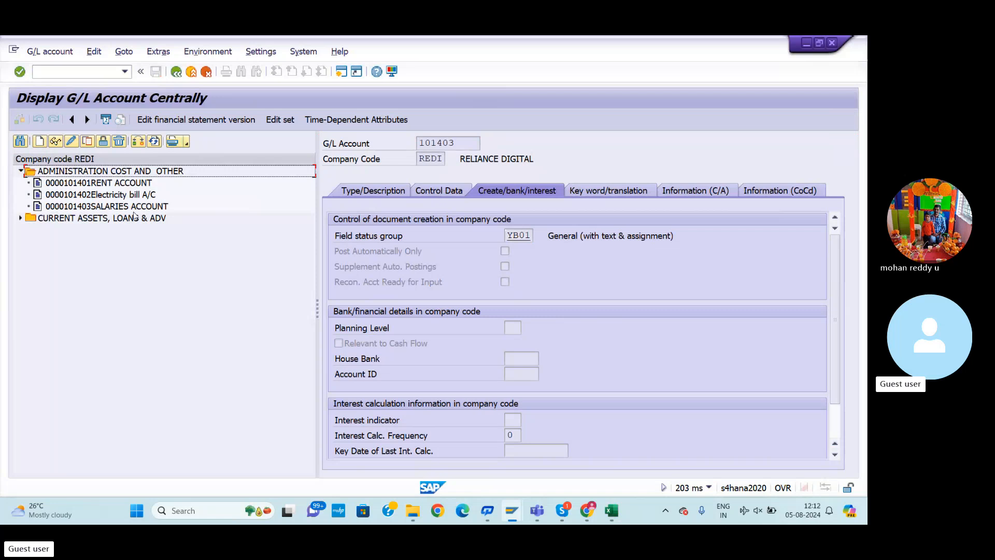
left_click(20, 219)
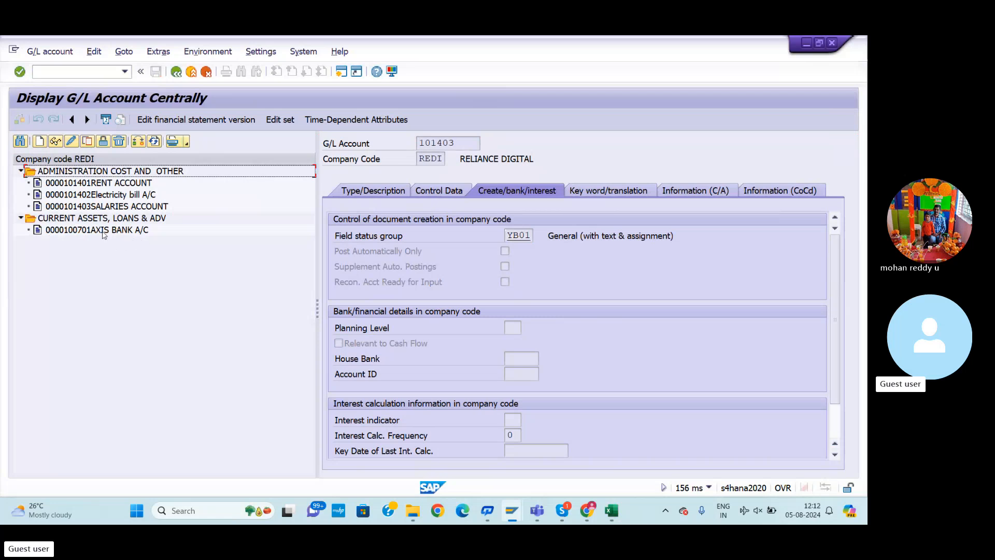
Step: Examine the account group number ranges in the Excel workbook's GL GROUPS sheet and return to the SAP account display
left_click(612, 511)
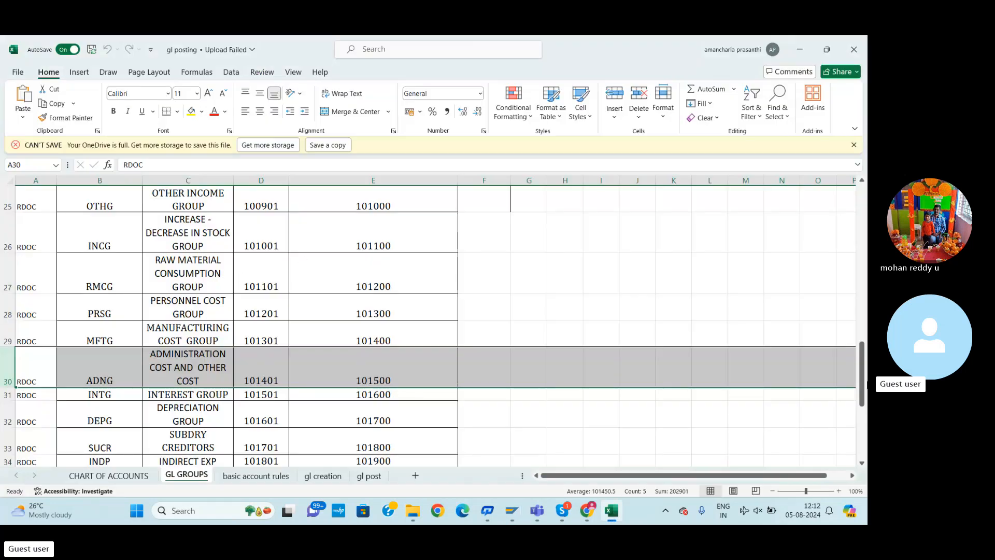
left_click_drag(868, 385, 860, 342)
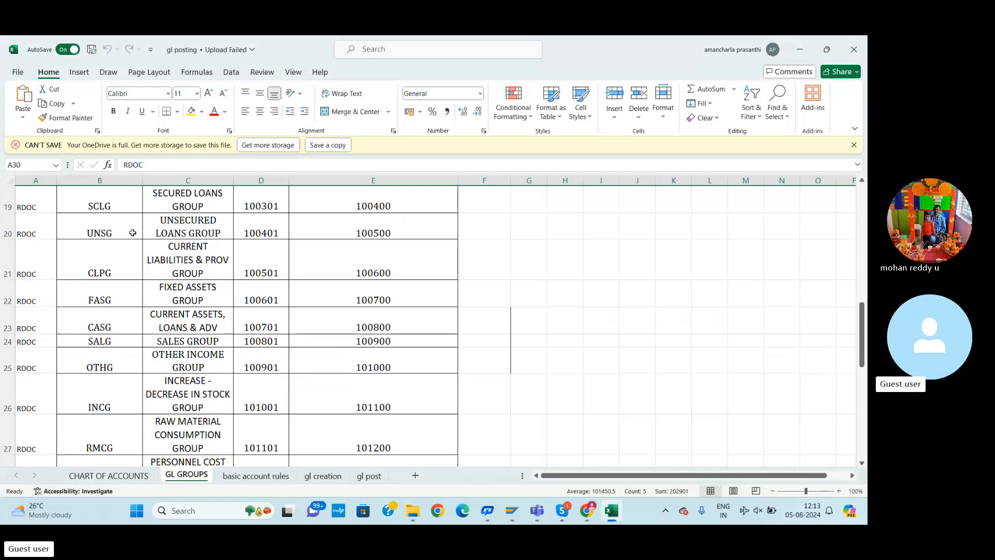
left_click(2, 234)
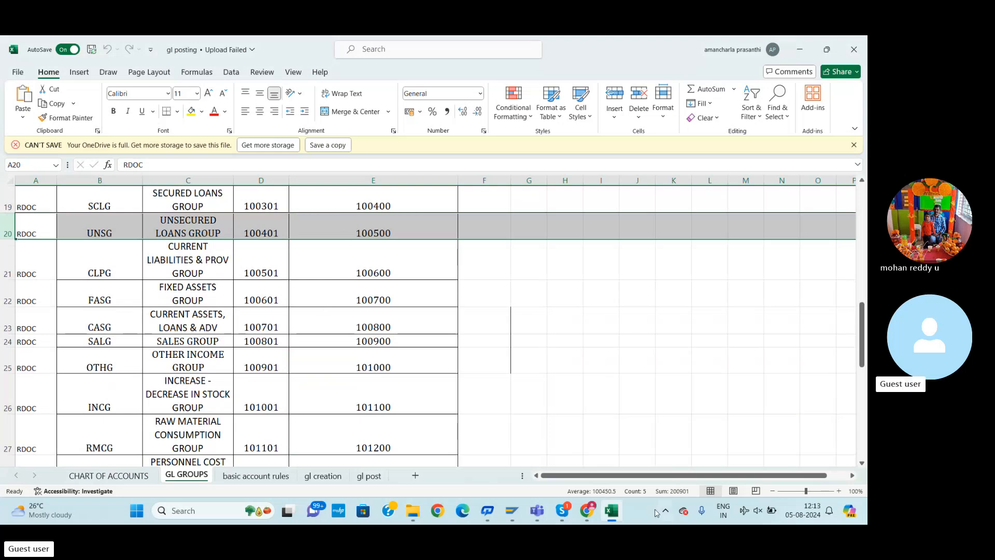
left_click(589, 512)
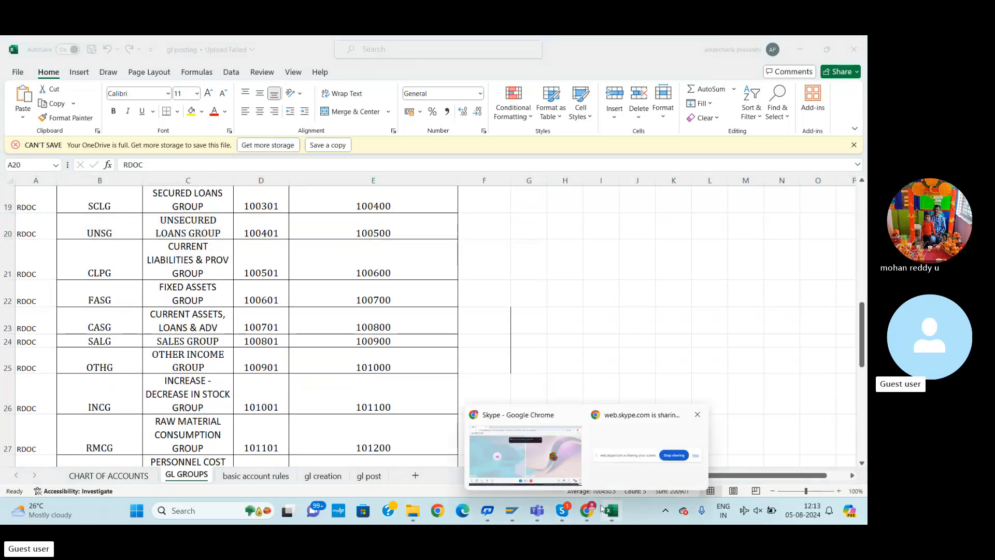
mouse_move(509, 513)
left_click(544, 446)
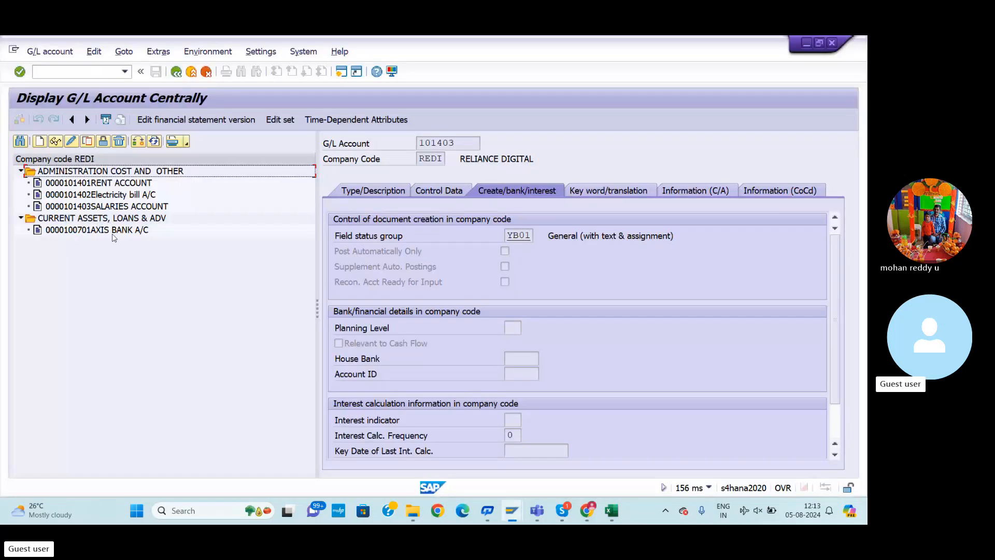
Step: Start creating G/L account 100702 in company code REDI
left_click(41, 142)
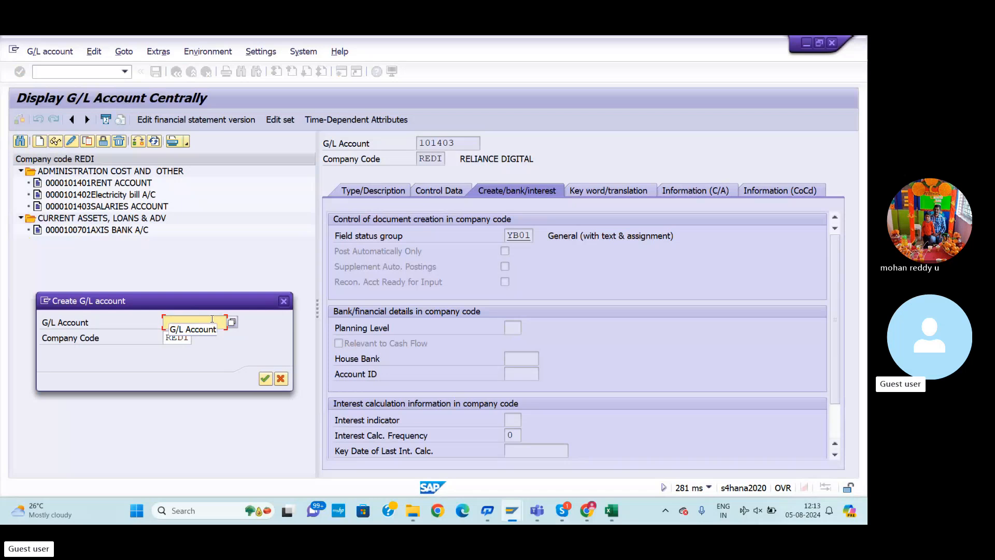
type("100702")
left_click(268, 379)
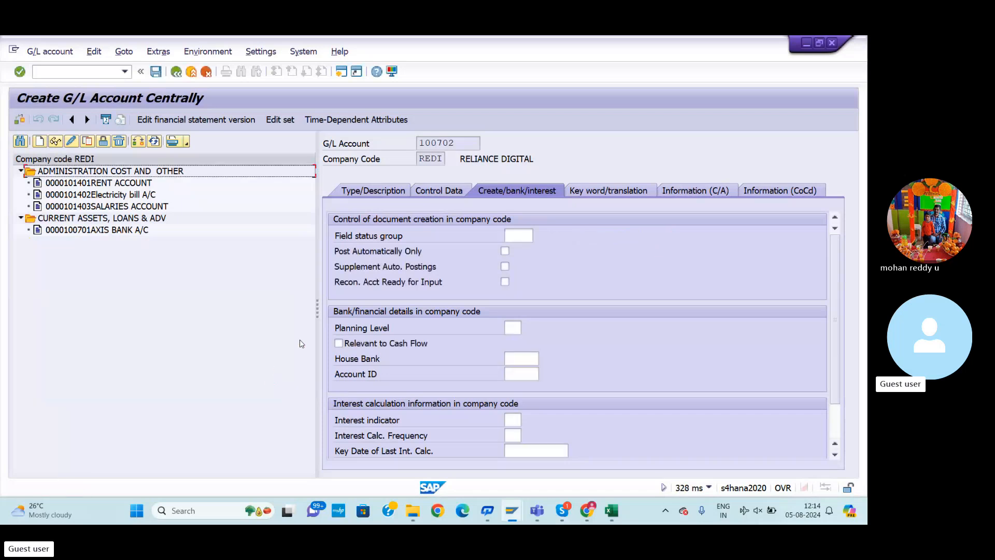
Step: Classify account 100702 as a Balance Sheet Account in the account group CURRENT ASSETS, LOANS & ADV
left_click(379, 192)
left_click(552, 237)
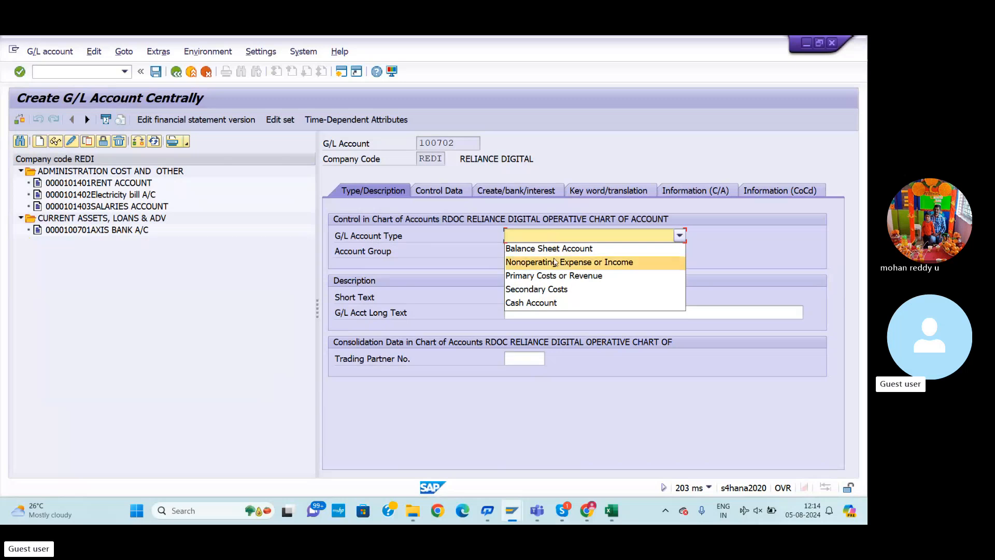
left_click(552, 249)
left_click(560, 254)
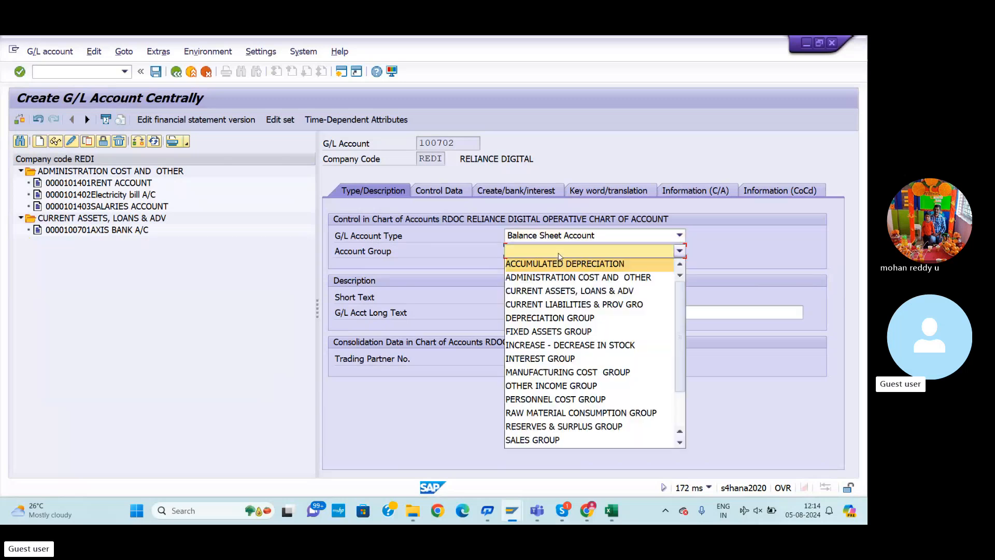
left_click(549, 295)
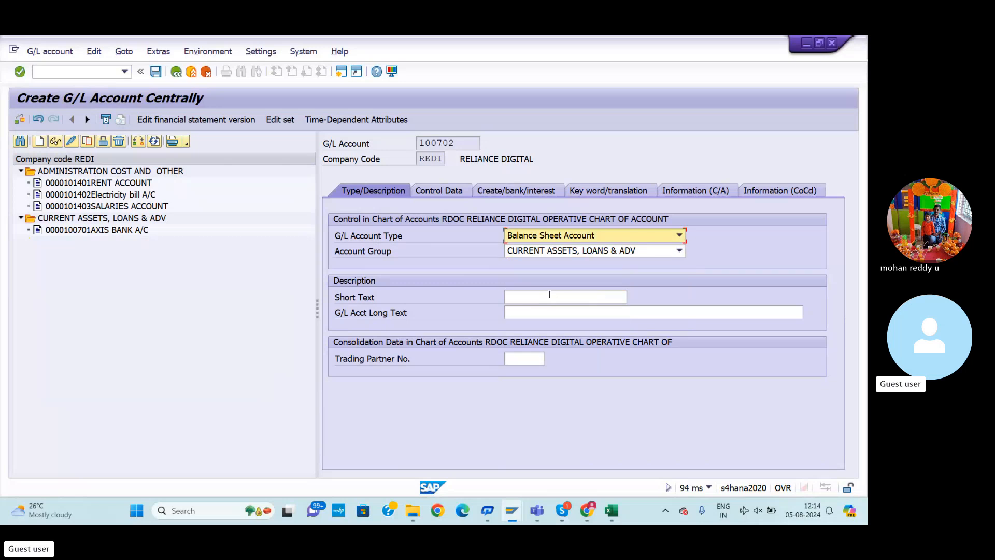
Step: Enter HDFC BANK A/C as both the short text and the long text of the G/L account
left_click(541, 296)
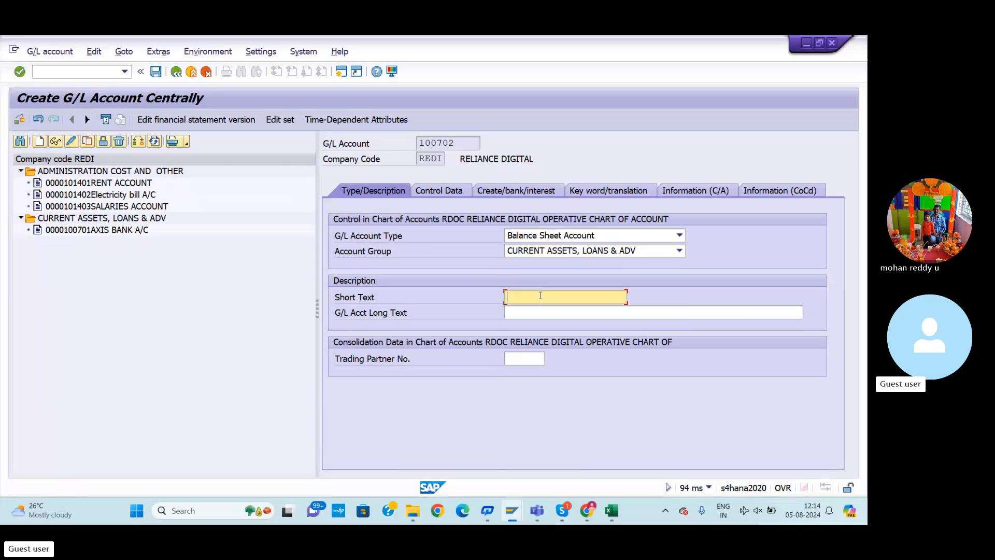
type("HDFC")
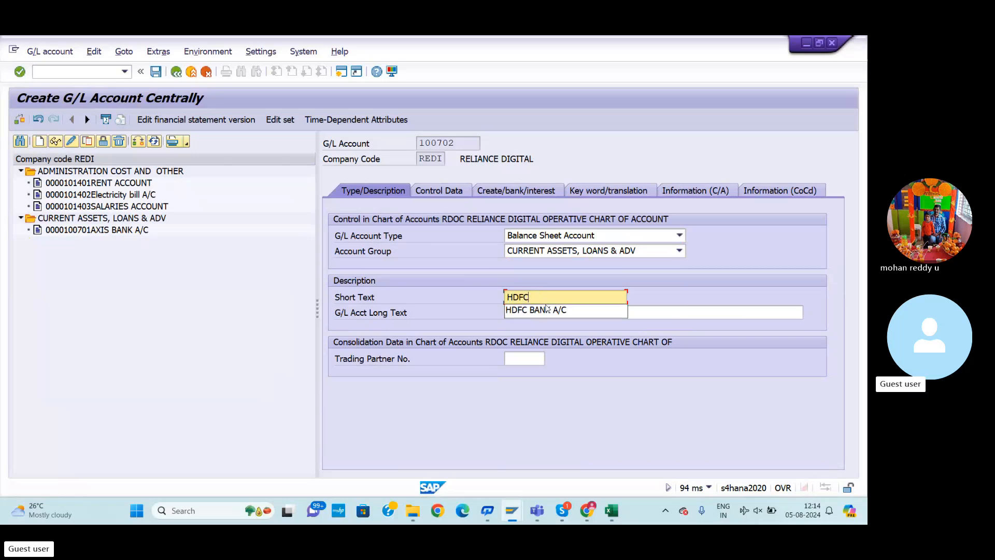
left_click(551, 311)
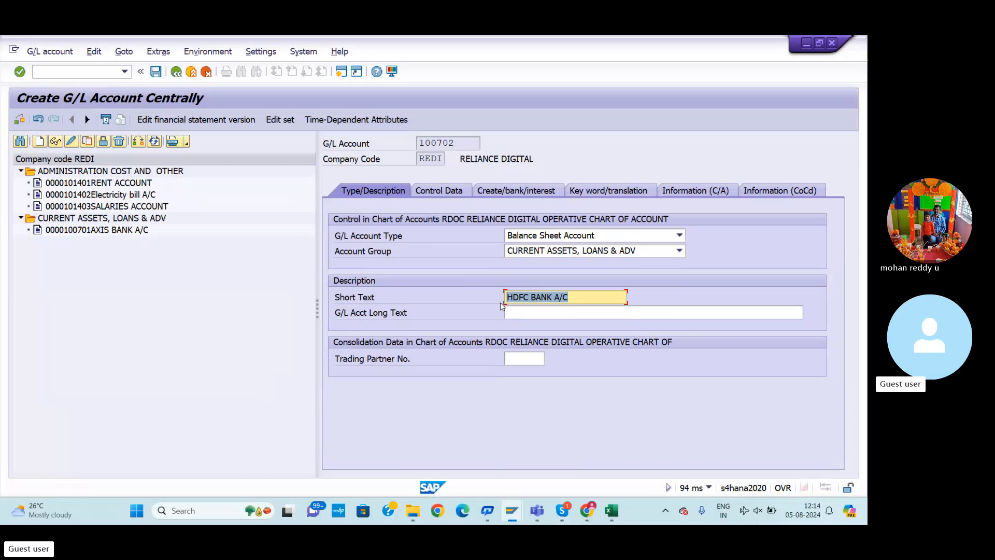
left_click(534, 309)
type("HDFC BANK A/C")
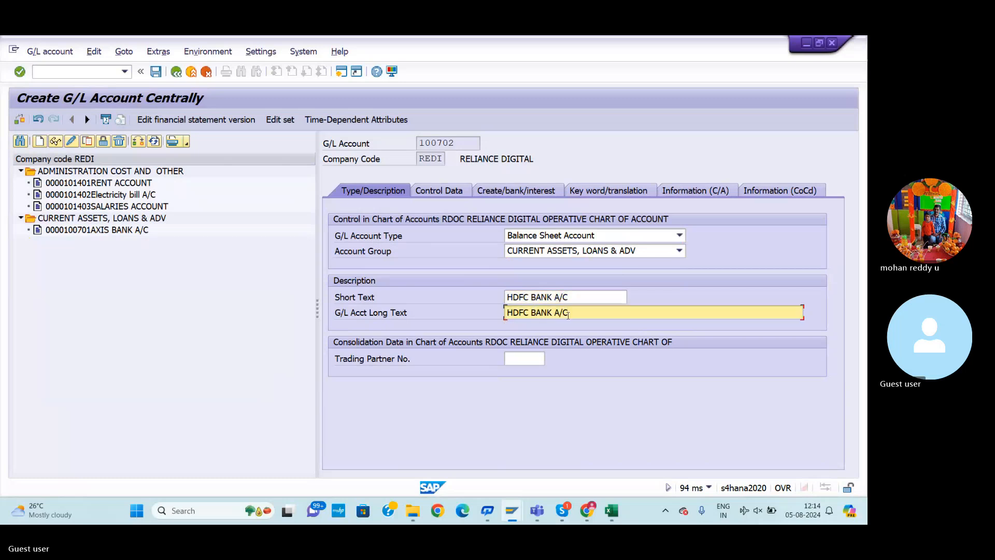
Step: Enable Balances in Local Crcy Only in the control data, leaving the reconciliation account type blank
left_click(447, 193)
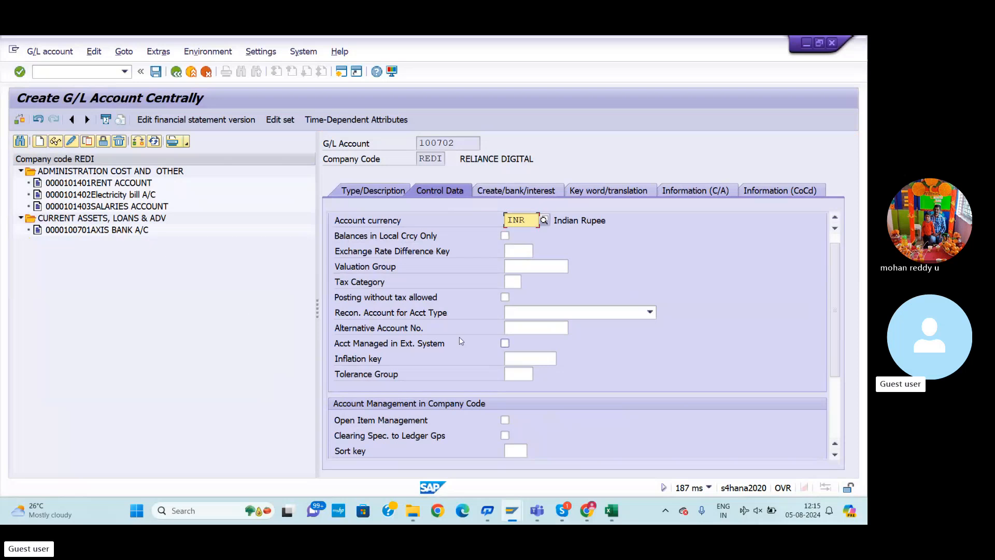
left_click(505, 236)
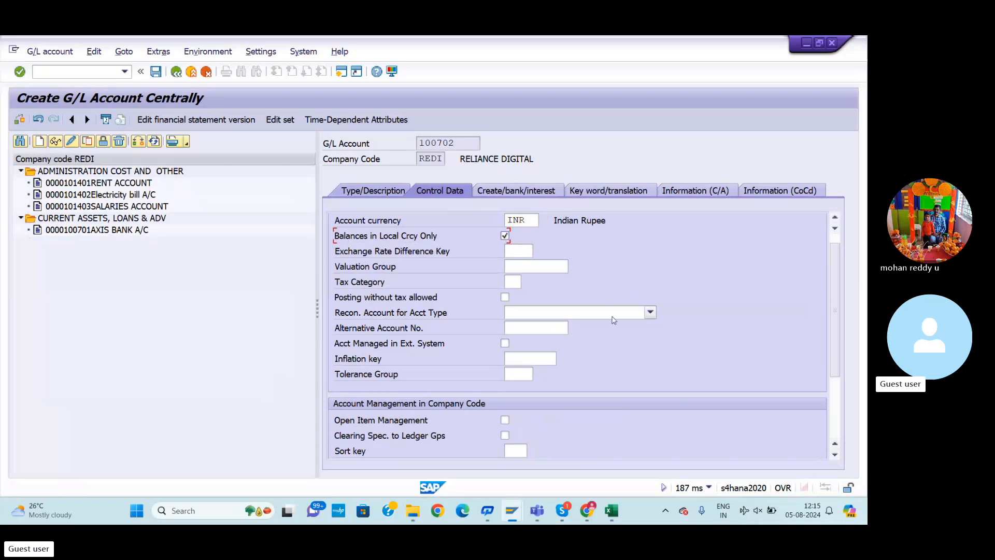
left_click(650, 313)
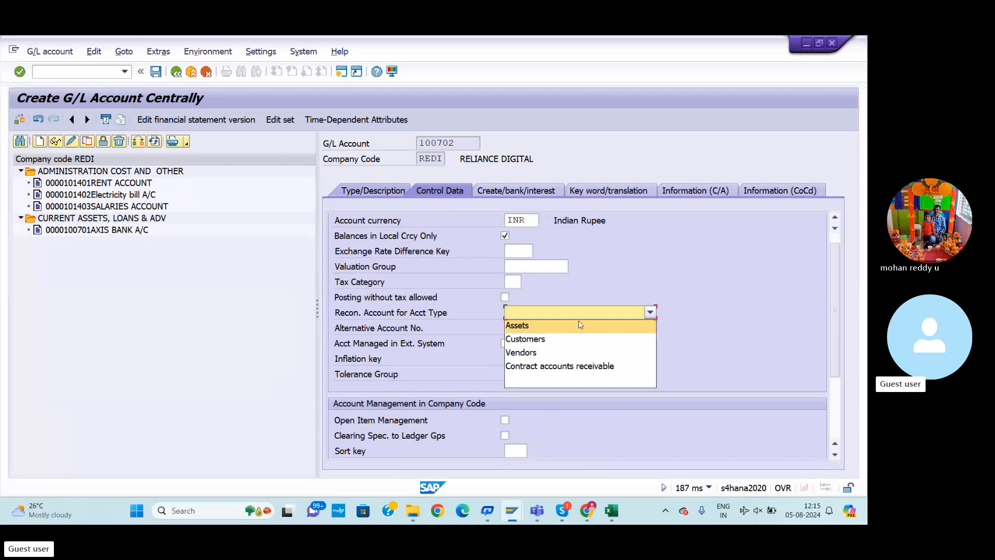
left_click(734, 328)
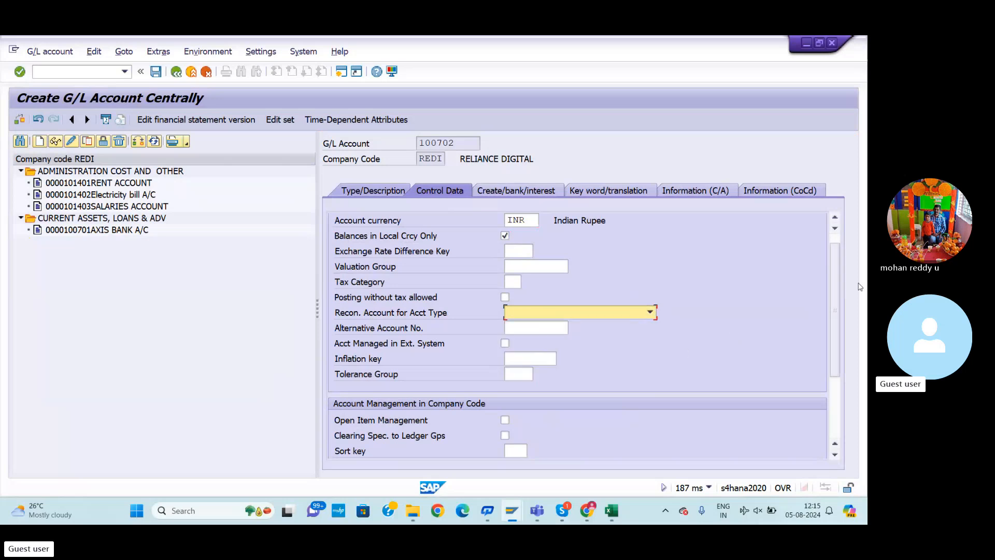
Step: Try to set the sort key of account 100702 to 001 in the company code account management data
left_click_drag(835, 273, 836, 345)
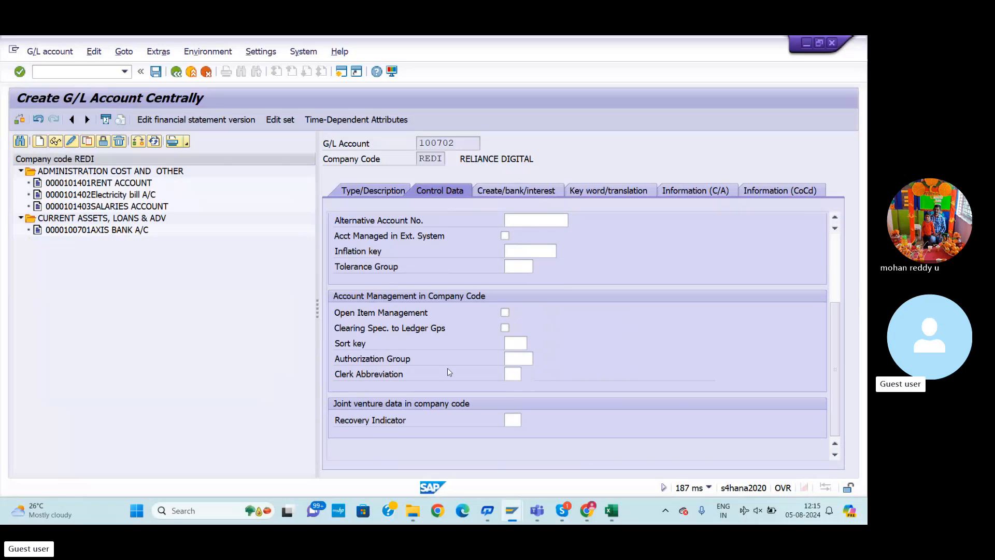
left_click(519, 343)
type("001")
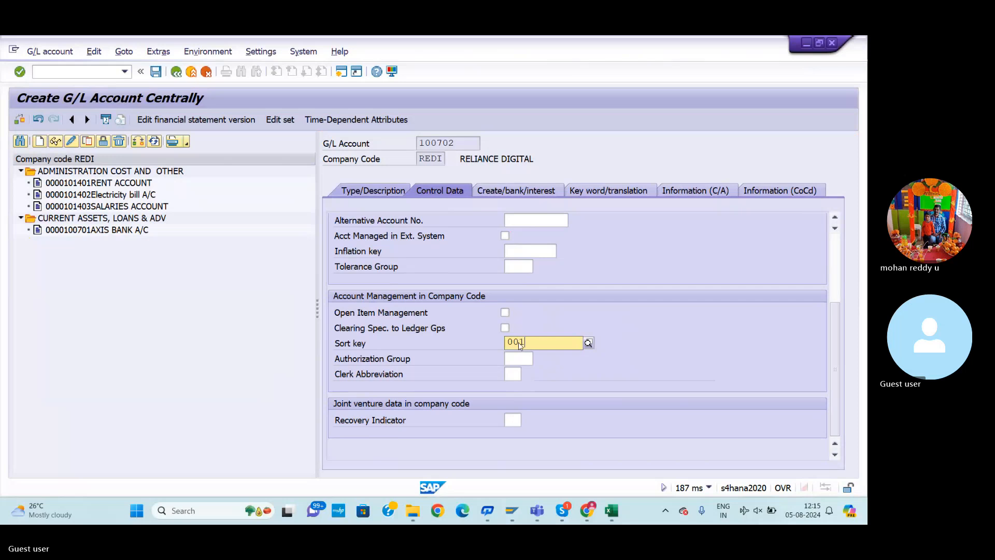
type("1")
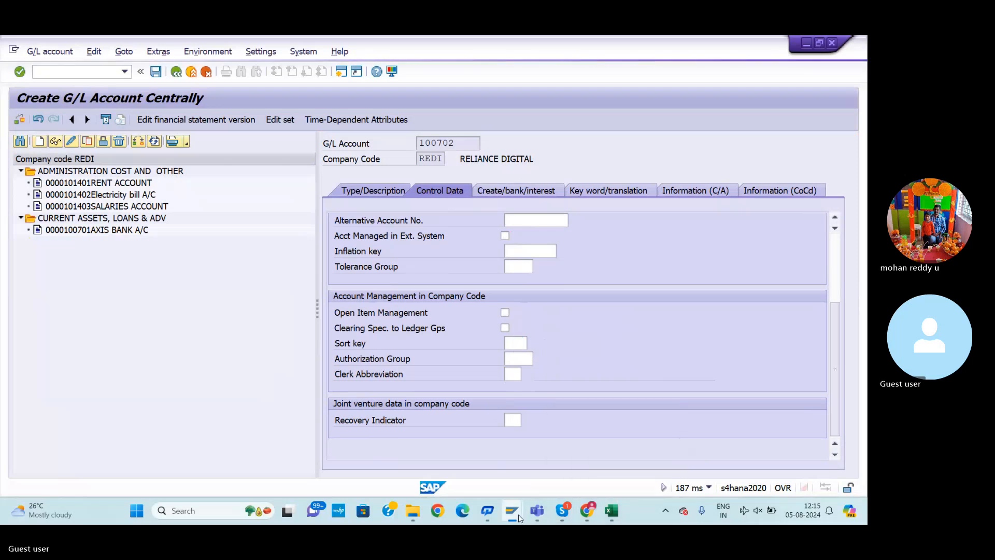
Step: Open a new HANA connection from SAP Logon and log on to client 800 with the user name and account password
mouse_move(511, 511)
left_click(542, 455)
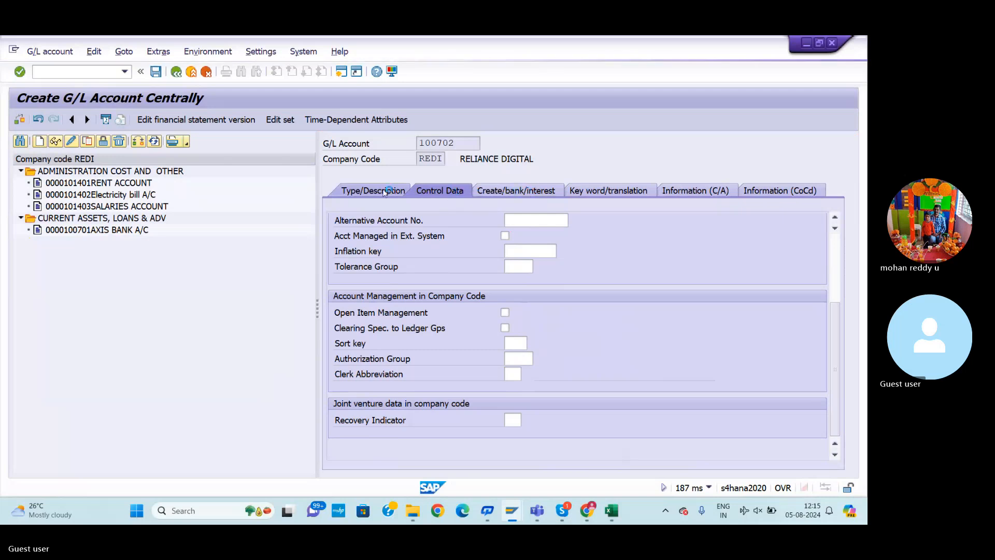
mouse_move(539, 509)
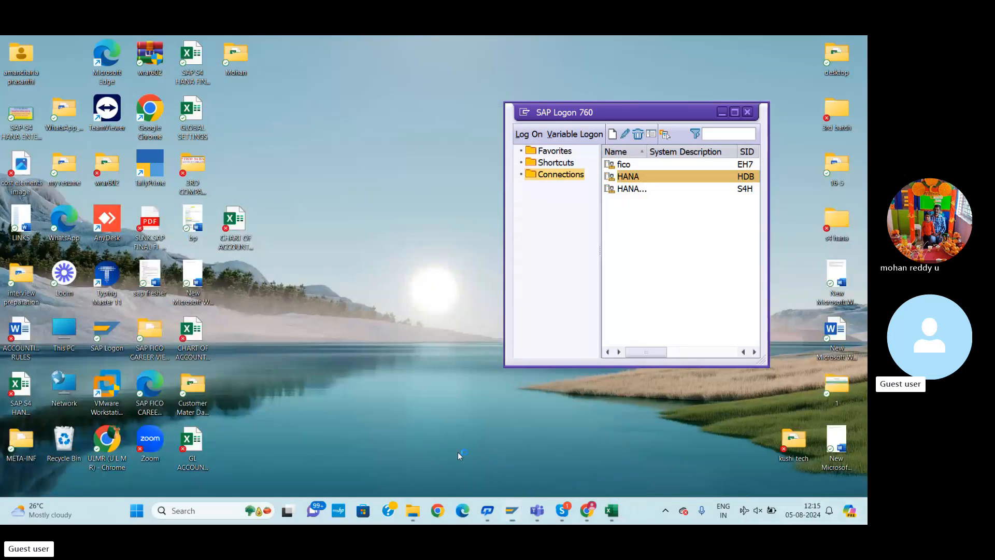
left_click(459, 452)
double_click(629, 177)
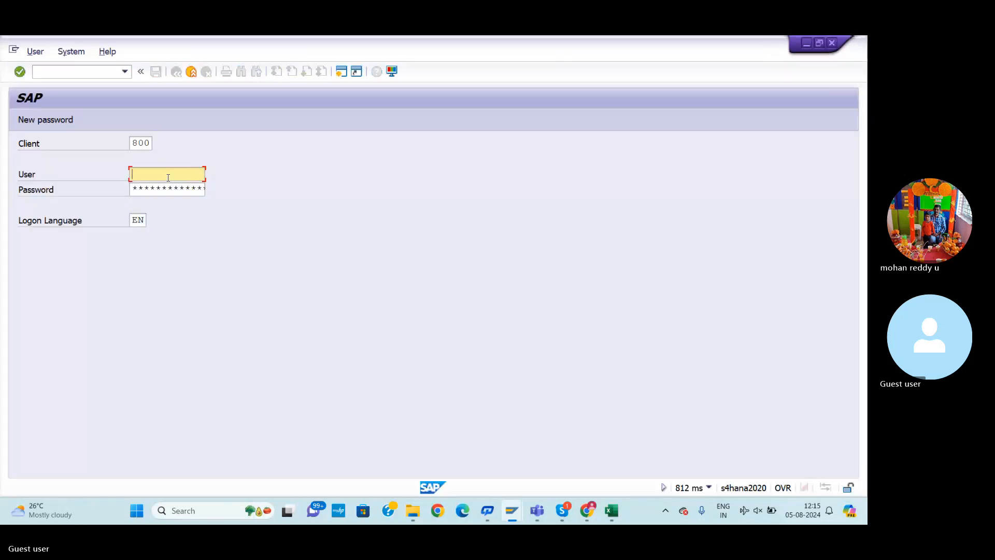
left_click(167, 176)
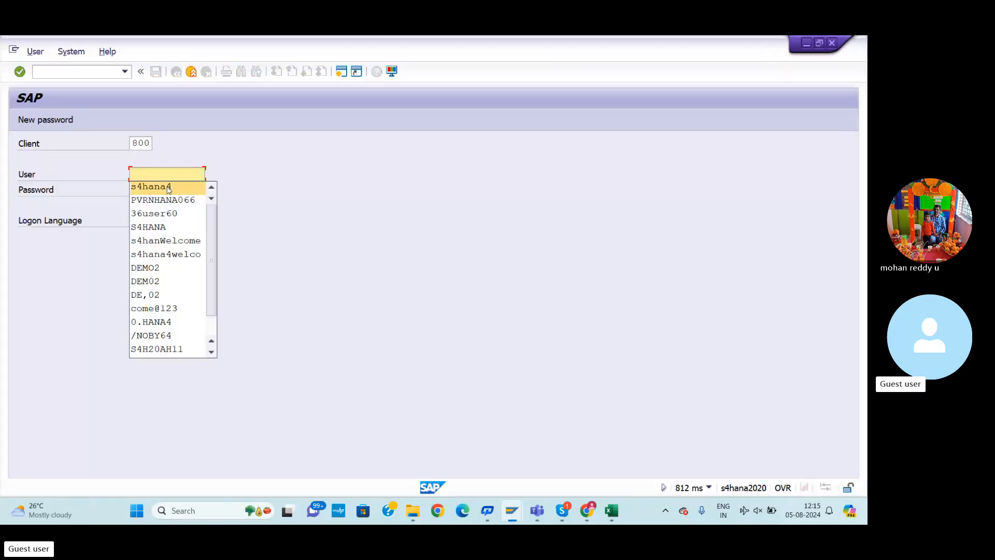
left_click(169, 187)
left_click(167, 187)
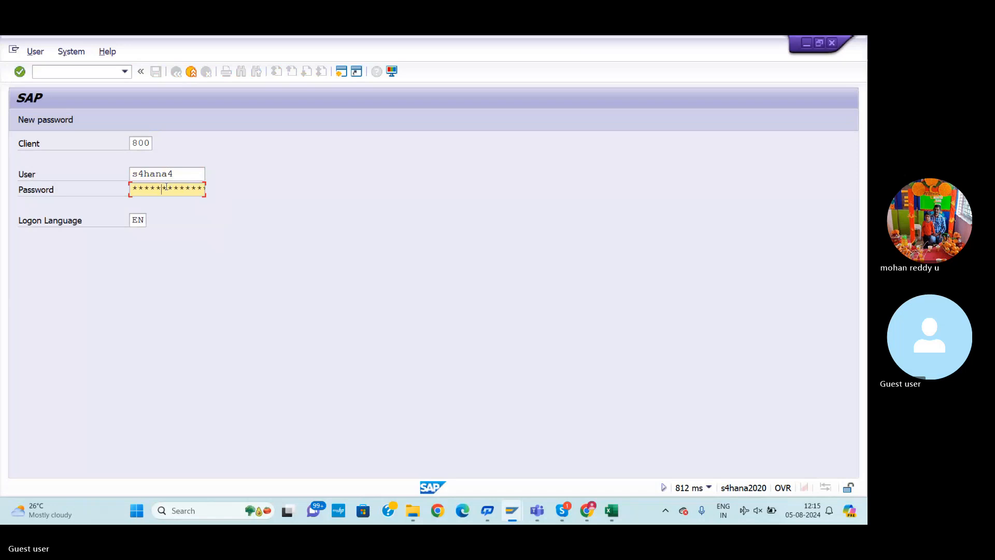
key("Return")
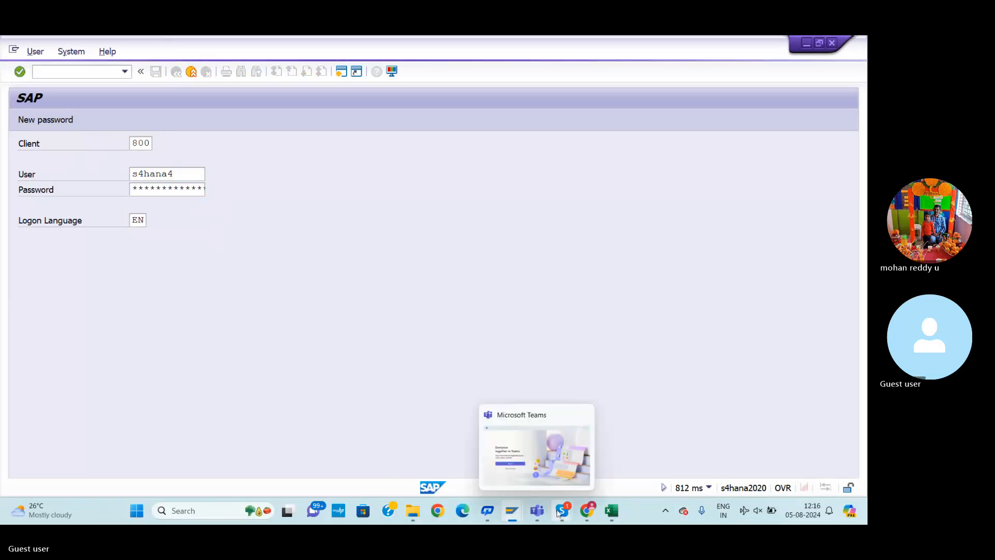
Step: Switch to the new SAP Easy Access session and run transaction FS00
mouse_move(606, 514)
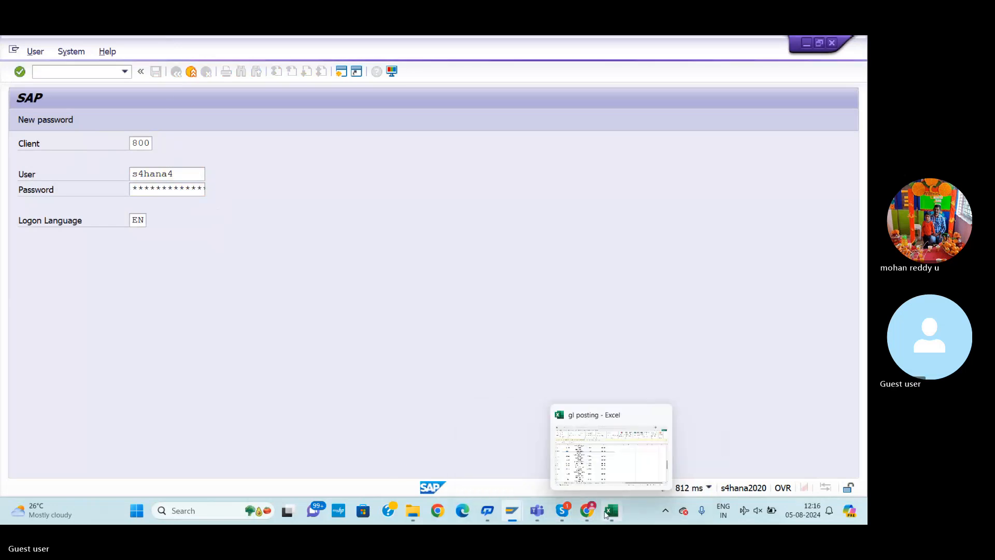
left_click(617, 465)
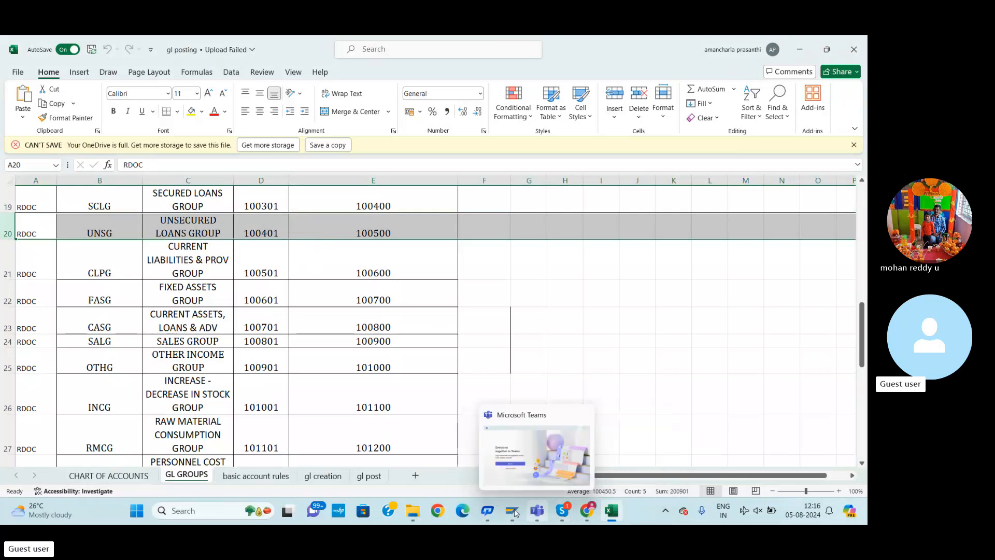
mouse_move(512, 511)
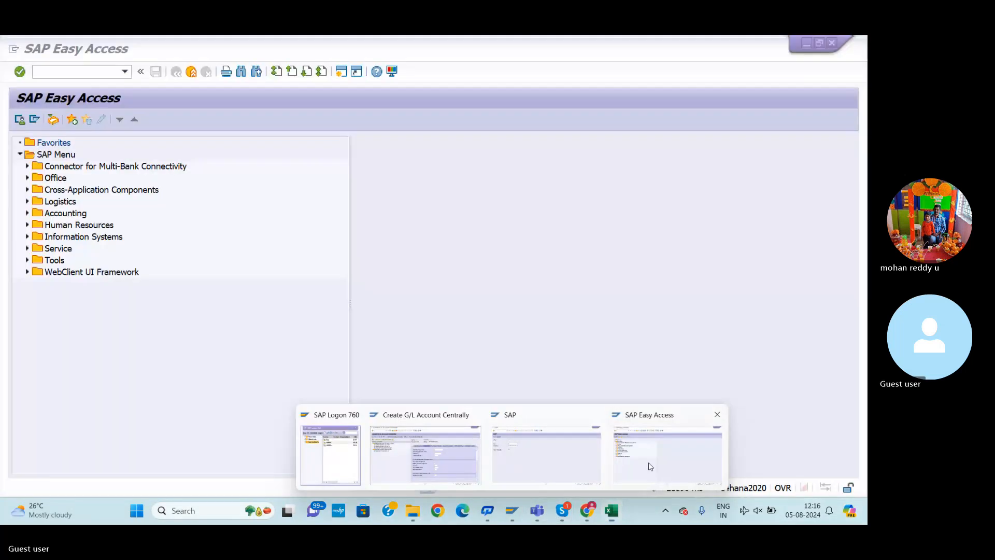
left_click(651, 466)
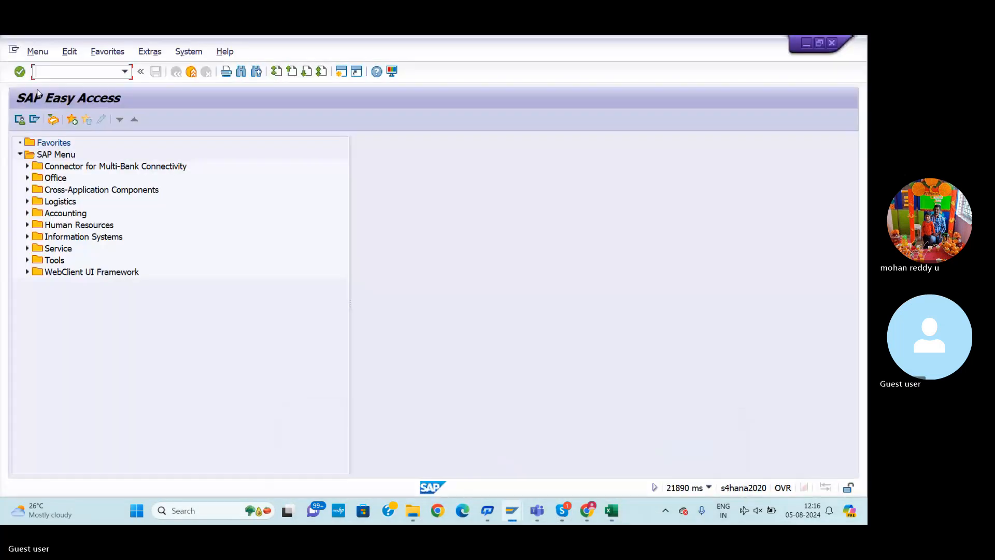
type("fs0")
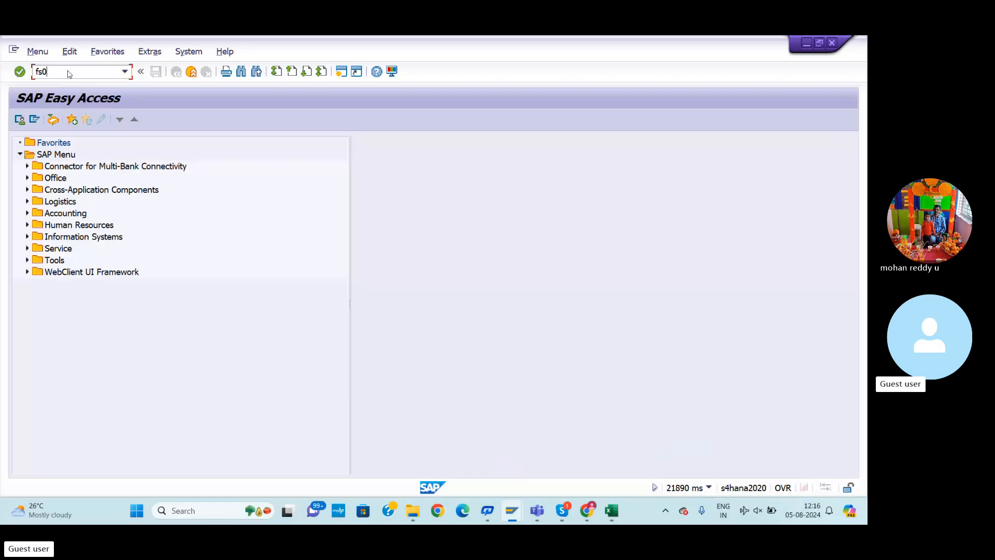
type("0")
key("Return")
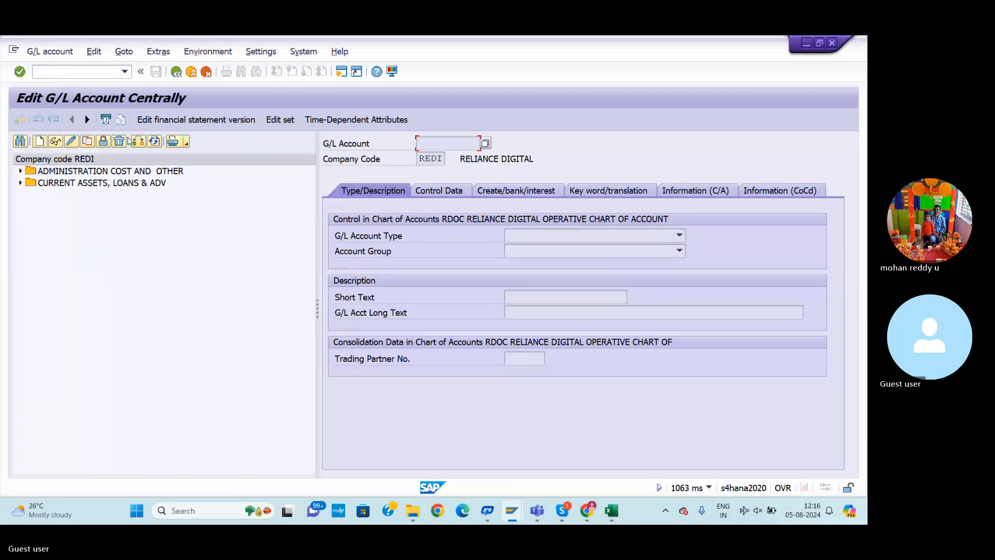
Step: Try to create G/L account 100702 for company code REDI in the new session
left_click(21, 184)
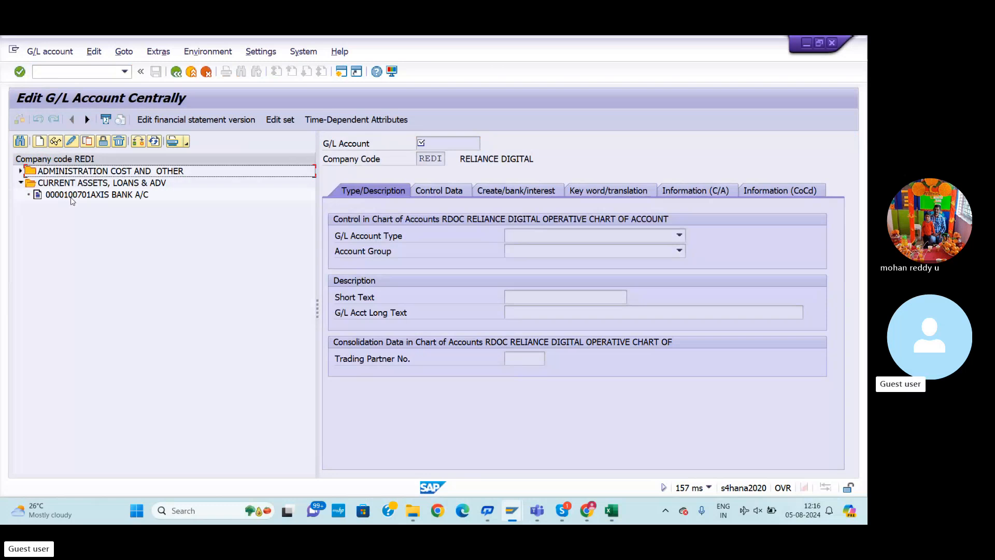
left_click(41, 142)
left_click_drag(220, 212, 214, 262)
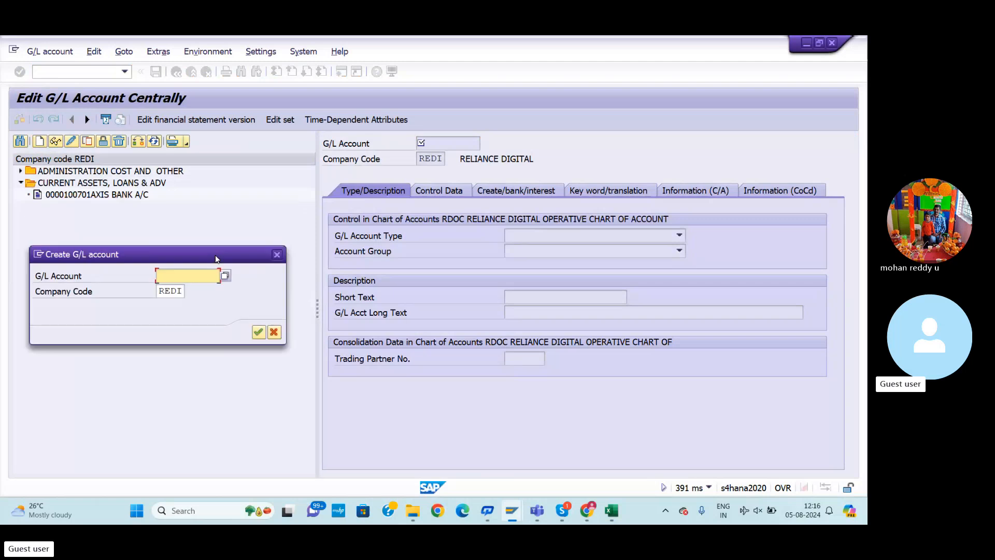
type("1")
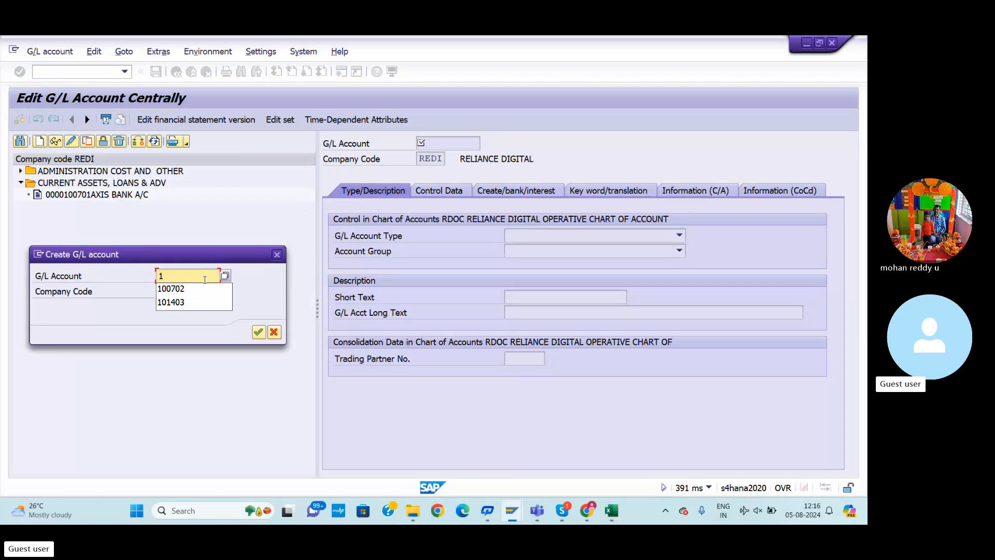
type("00702")
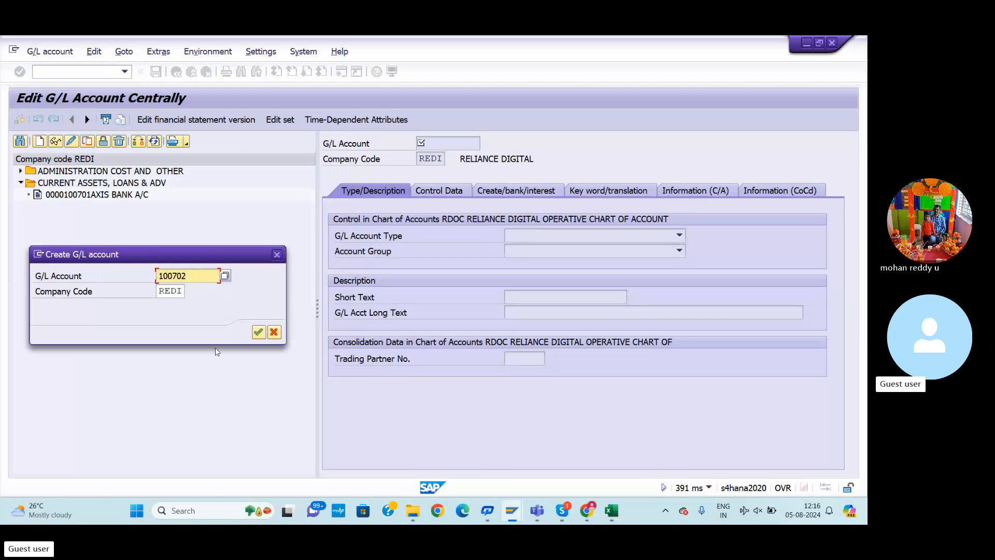
left_click(258, 332)
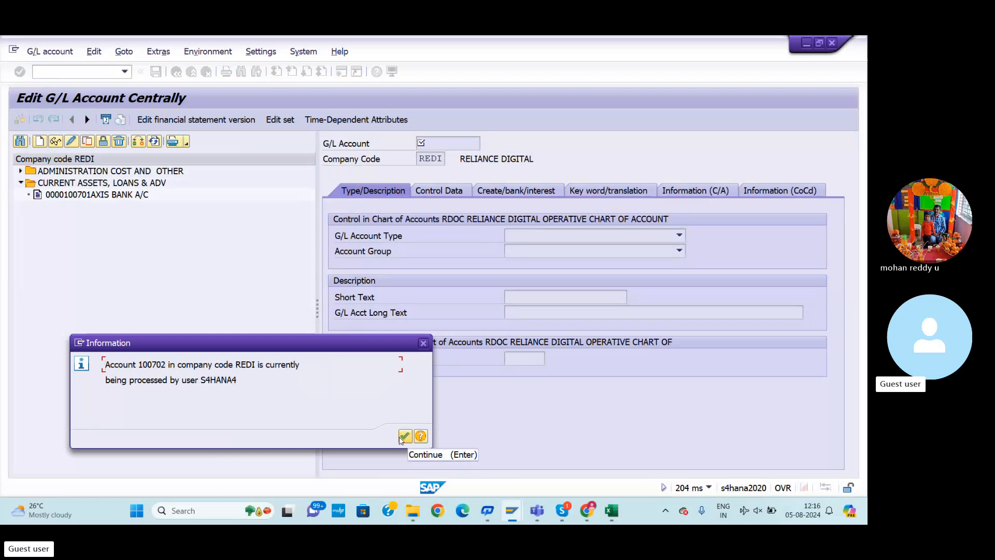
left_click(423, 342)
Step: Switch back to the original account creation session and set the sort key of account 100702 to 001 (Posting date)
mouse_move(521, 513)
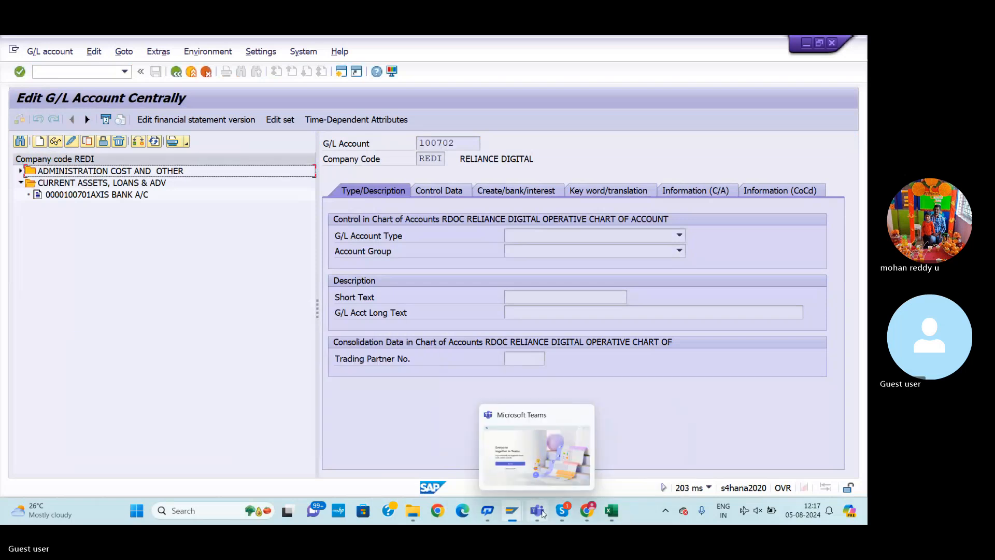
left_click(449, 469)
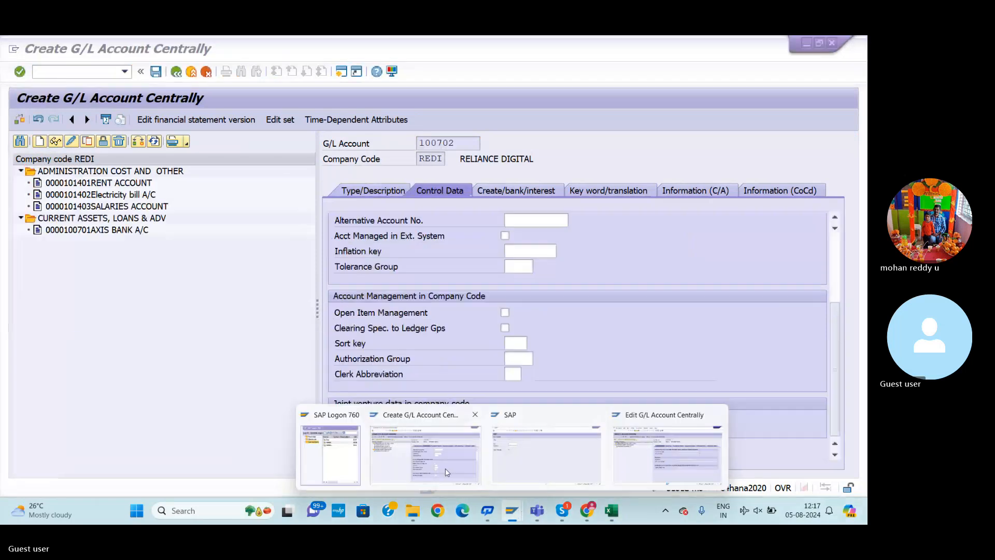
left_click(396, 190)
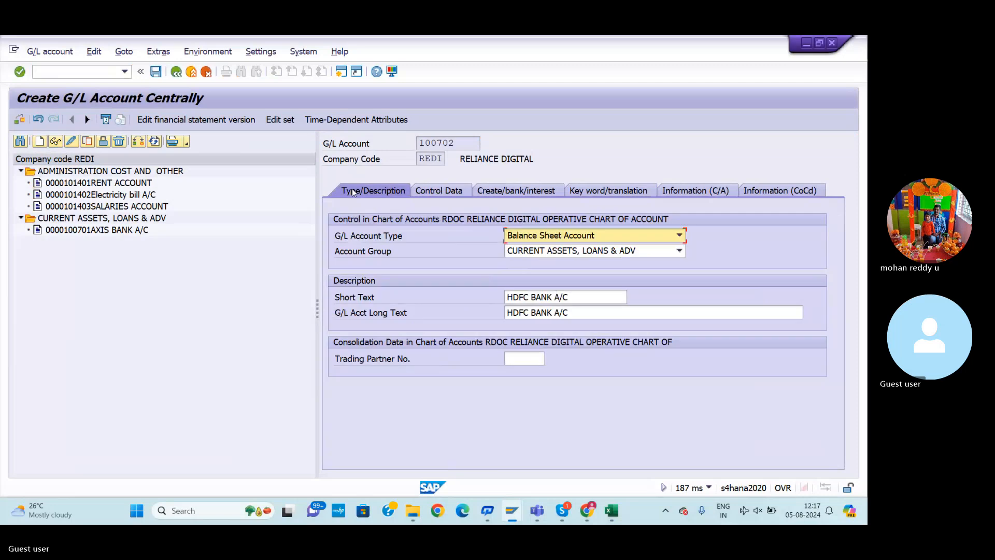
left_click(438, 190)
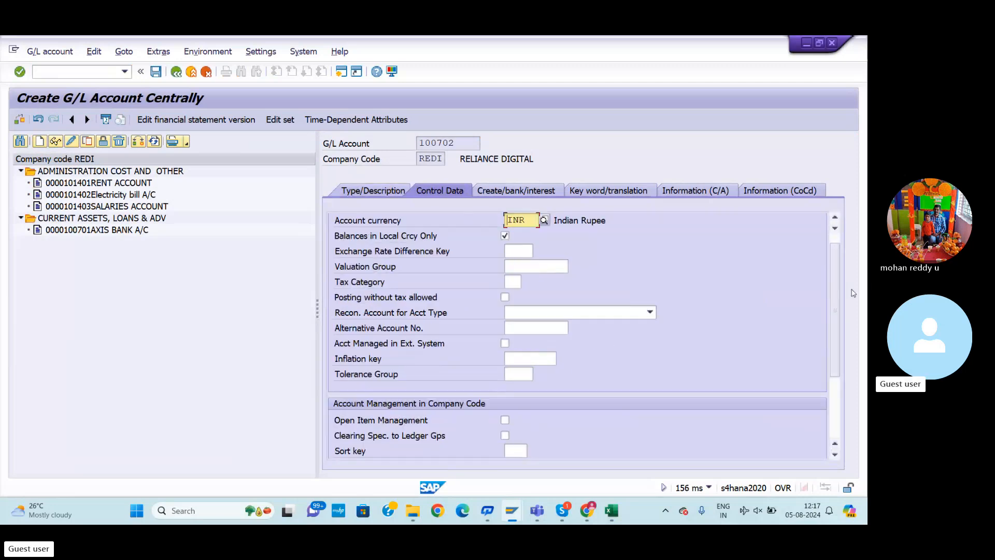
scroll(831, 341, "down", 2)
scroll(832, 341, "down", 1)
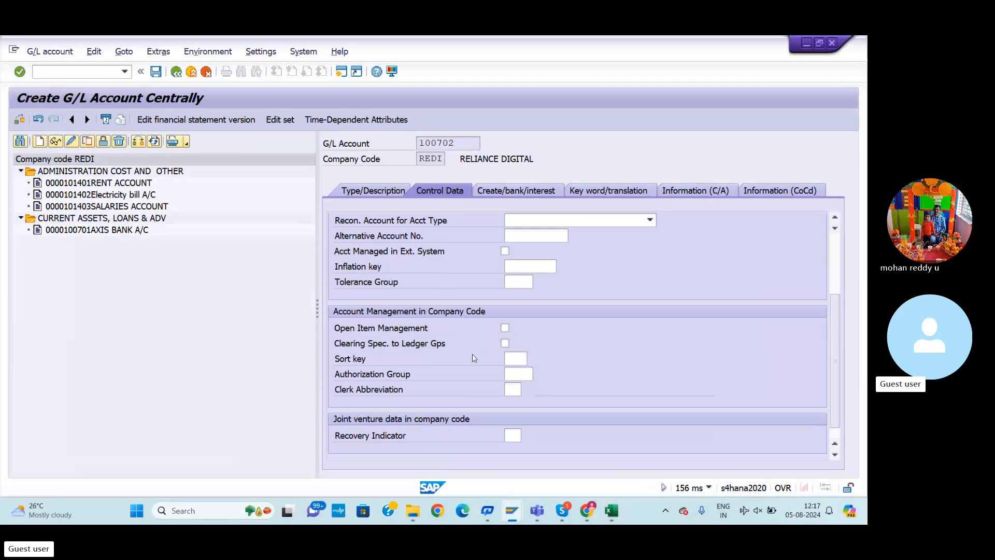
left_click(513, 358)
type("00")
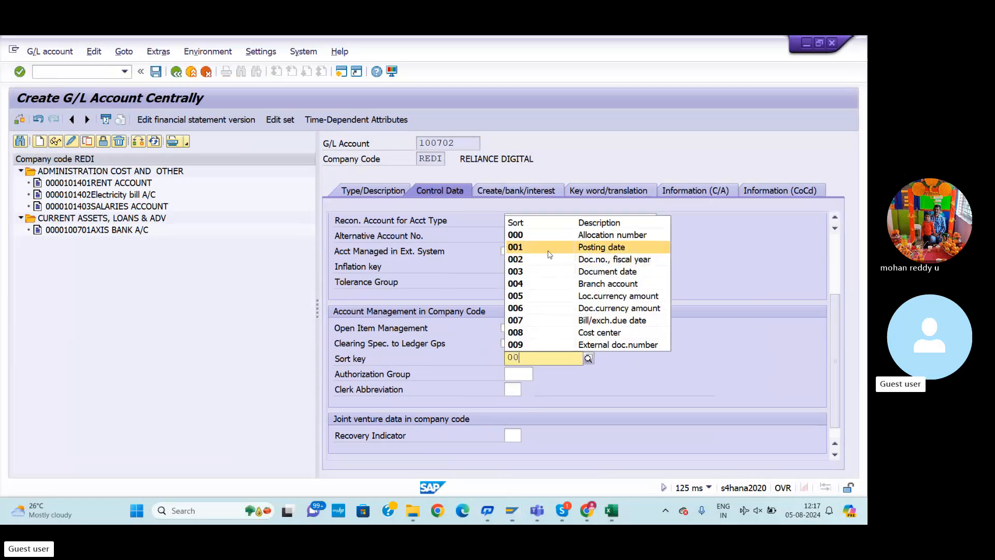
left_click(550, 254)
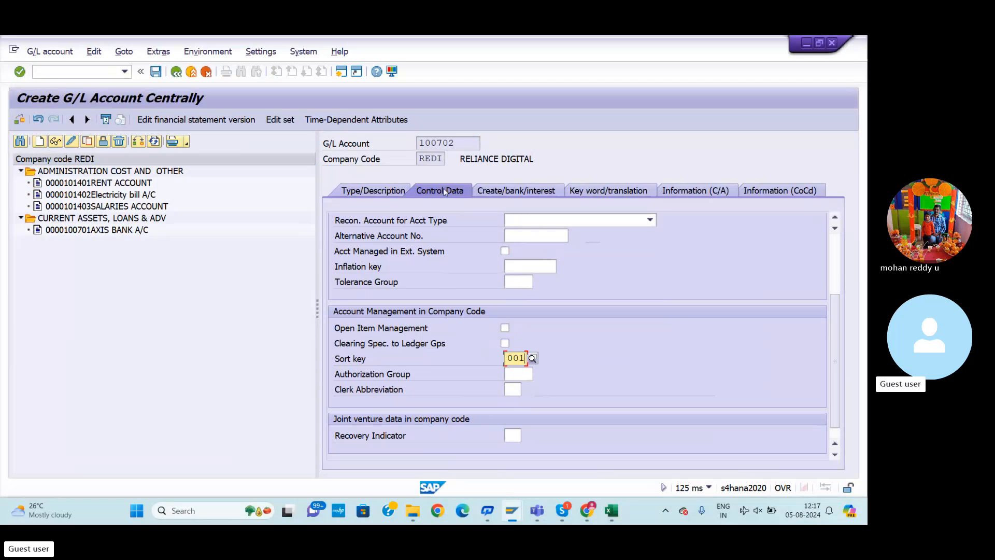
Step: Assign field status group YB05, Bank accounts (obligatory value date), to account 100702 and save the account
left_click(506, 192)
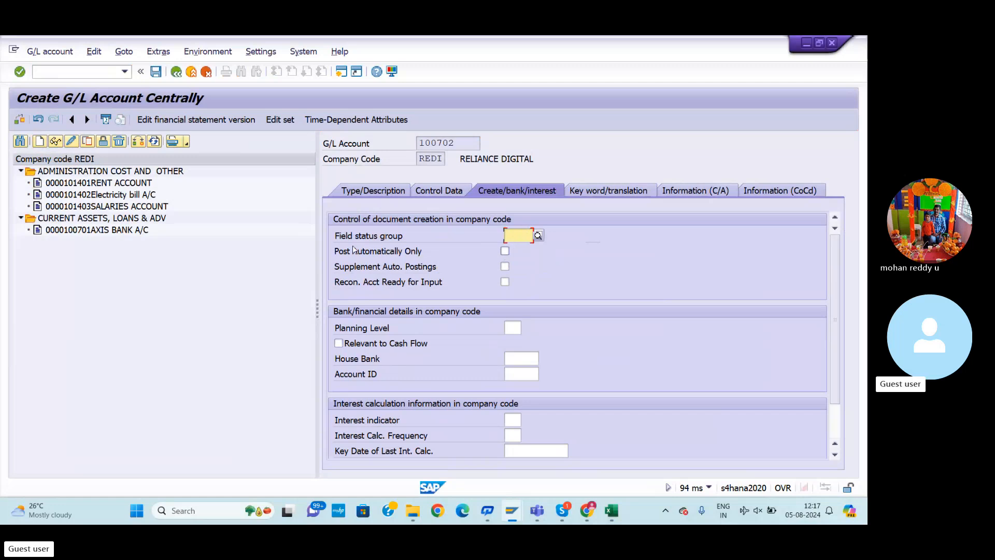
left_click(543, 235)
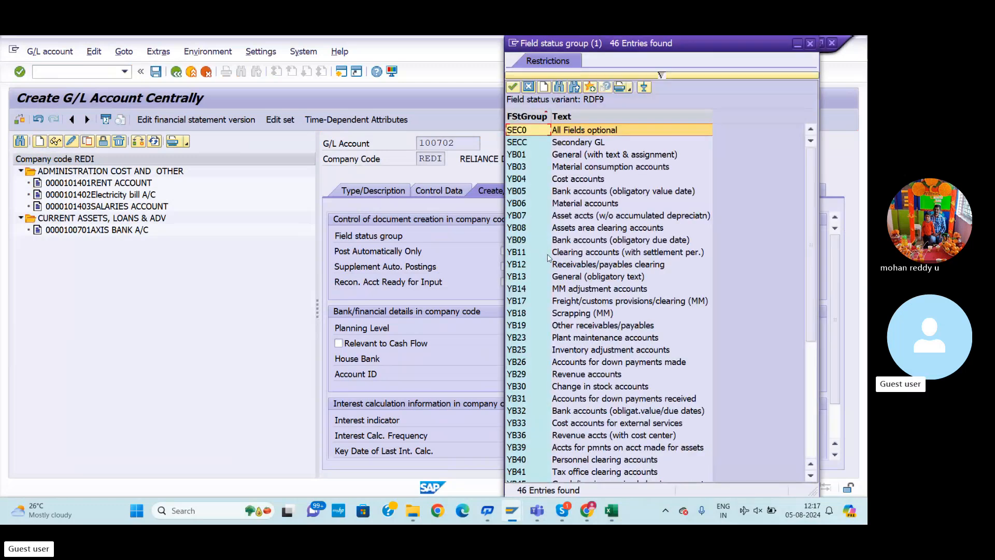
left_click(544, 192)
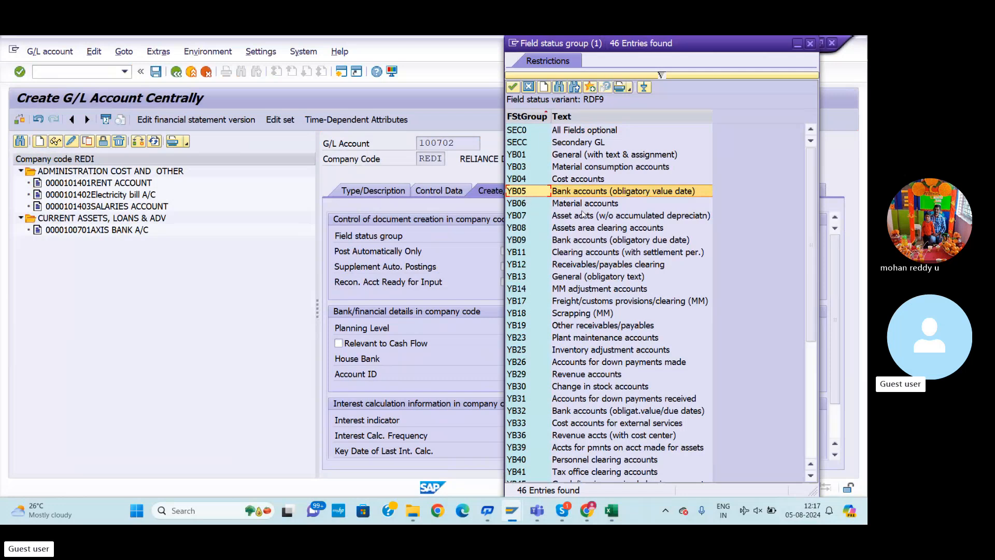
left_click(516, 91)
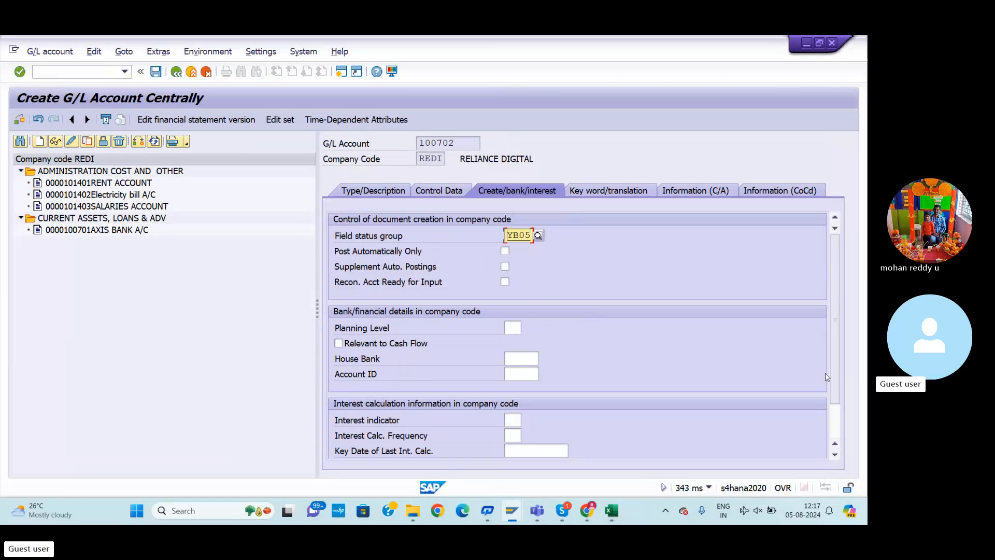
scroll(825, 372, "down", 1)
scroll(828, 357, "up", 1)
left_click(155, 71)
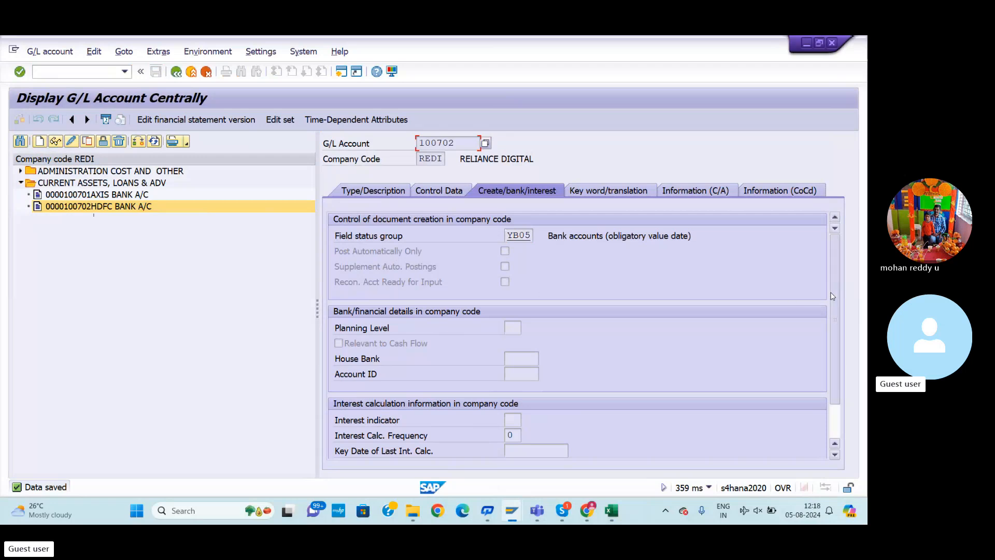
Step: Switch to the Skype meeting window and end the call
scroll(832, 296, "down", 3)
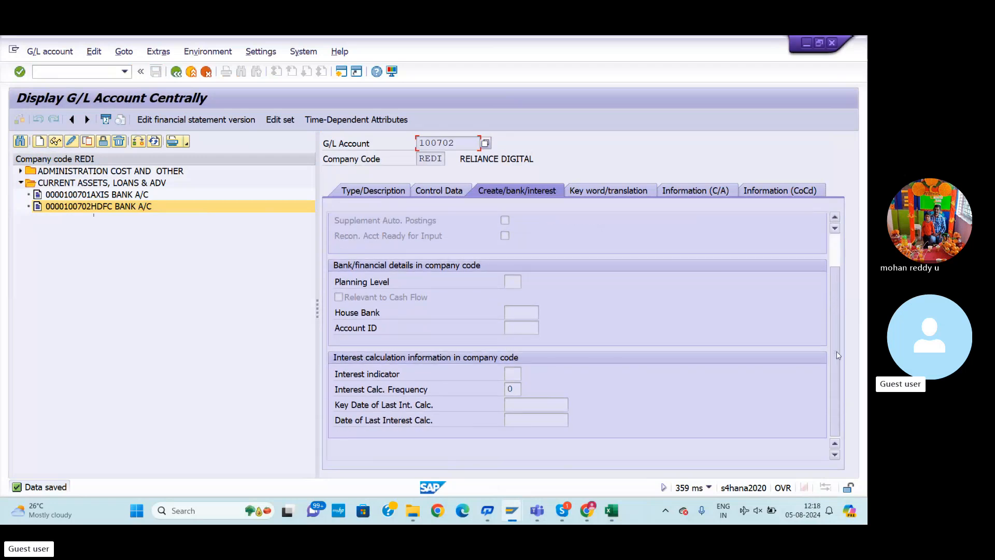
mouse_move(566, 512)
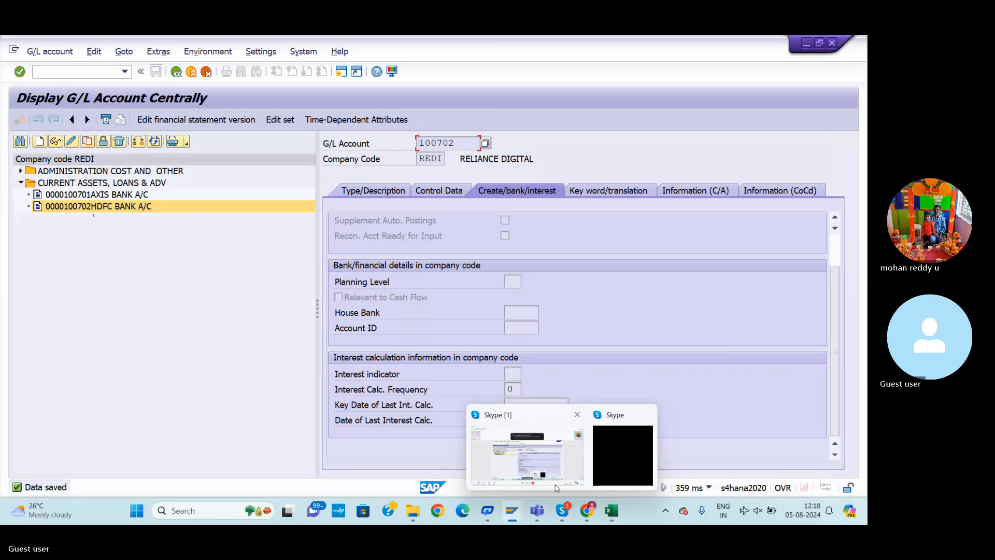
left_click(472, 459)
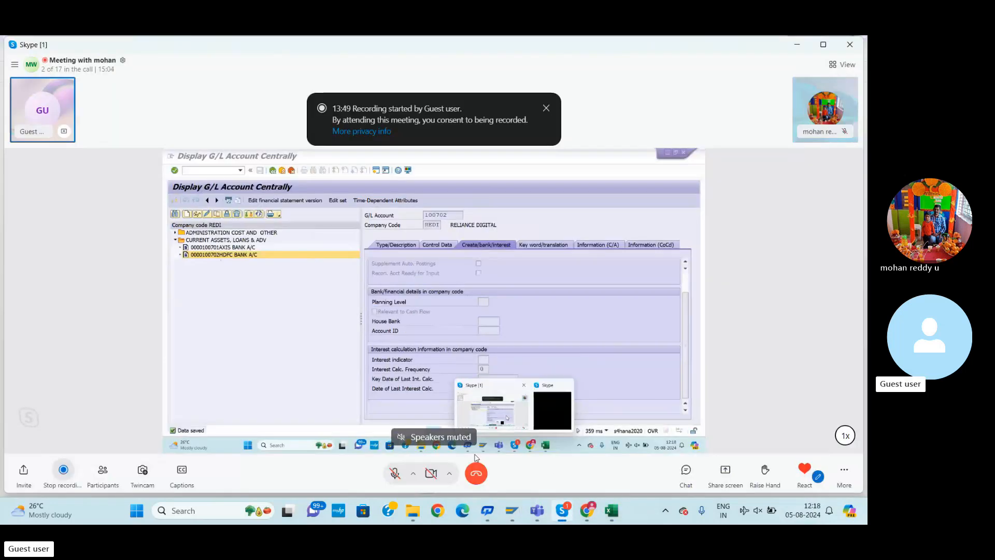
left_click(482, 471)
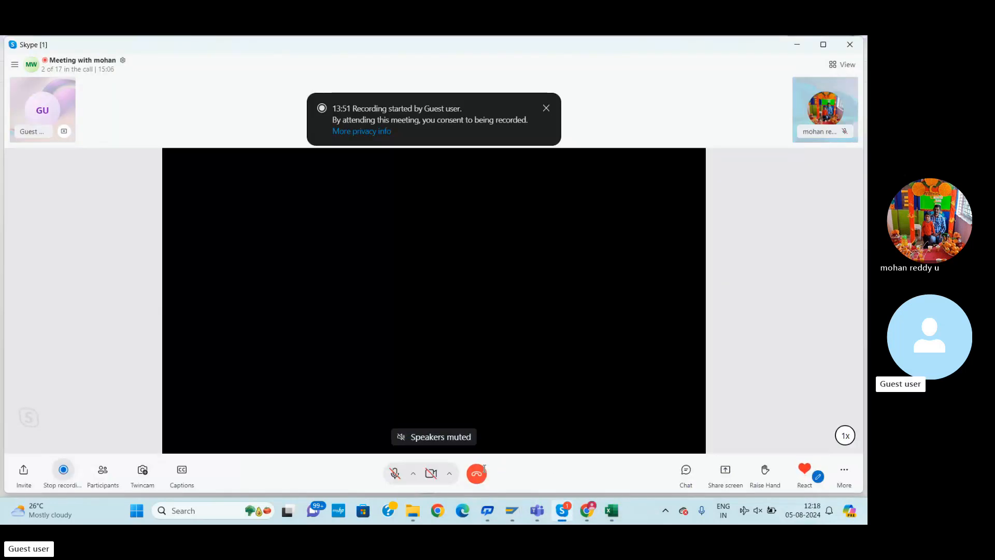